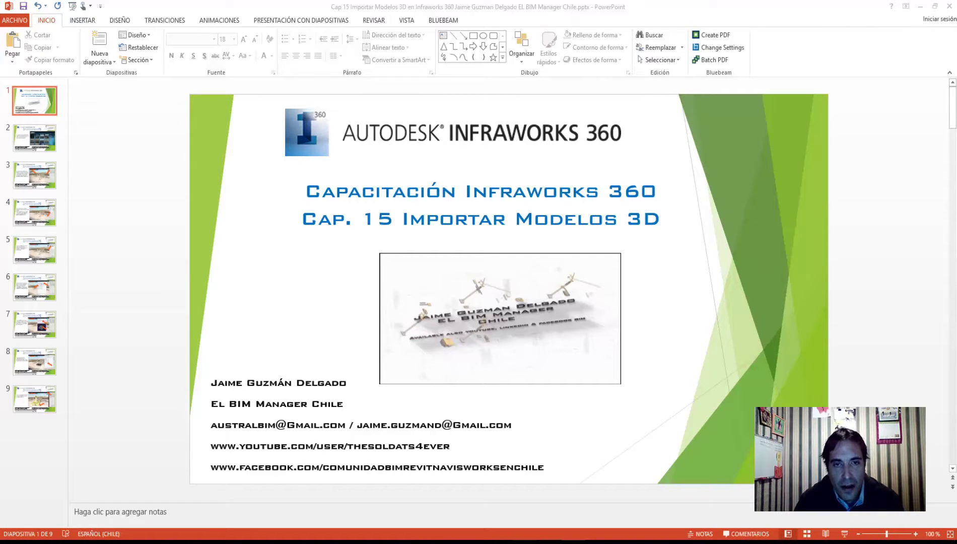
- Advance the presentation from the title slide to slide 2
{"action": "key", "text": "Page_Down"}
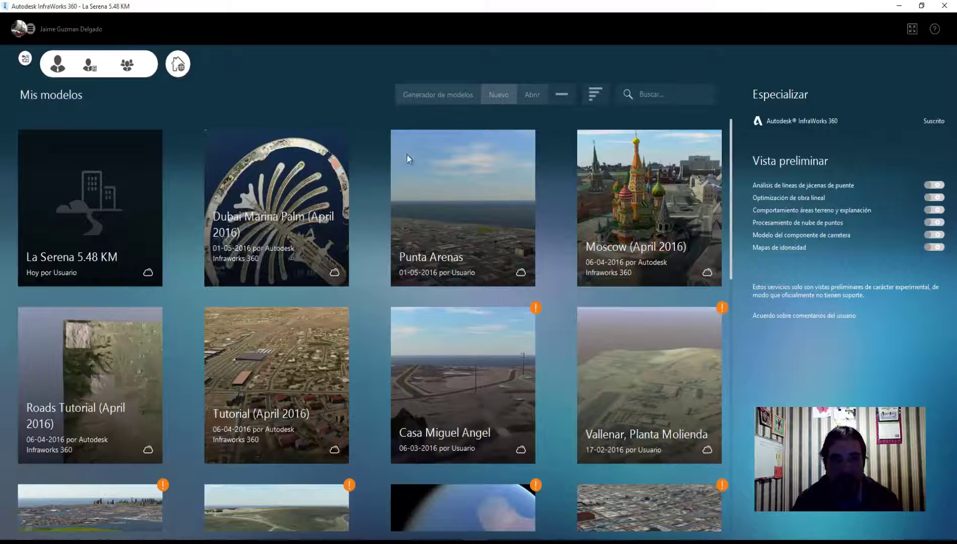
- Dismiss the empty Generador de modelos window and open the La Serena 5.48 KM model
{"action": "left_click", "coordinate": [425, 96]}
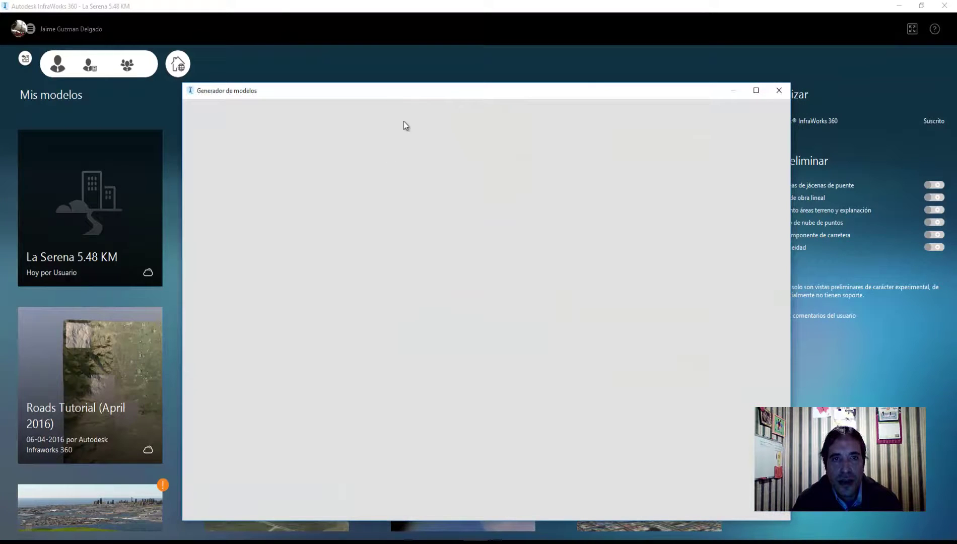
{"action": "left_click_drag", "start_coordinate": [403, 94], "coordinate": [415, 64]}
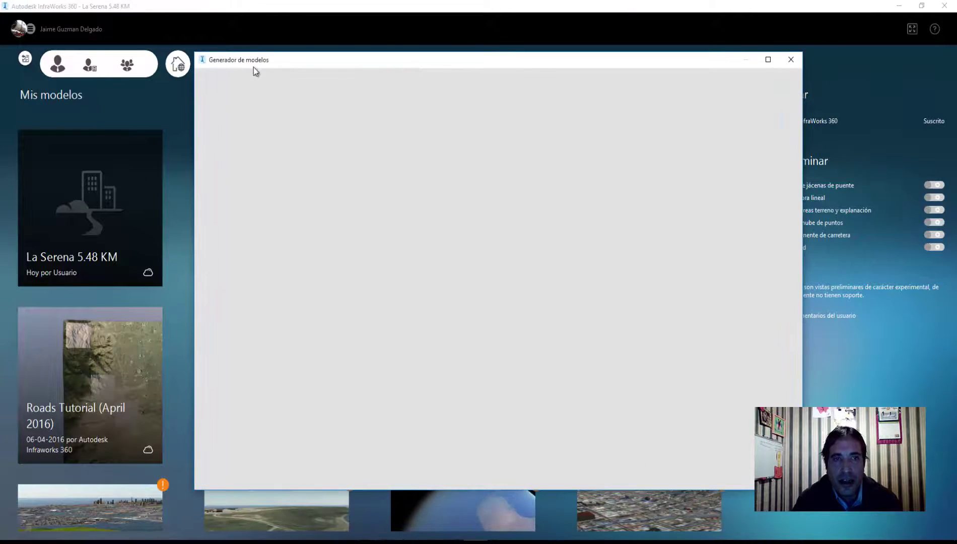
{"action": "left_click", "coordinate": [791, 59]}
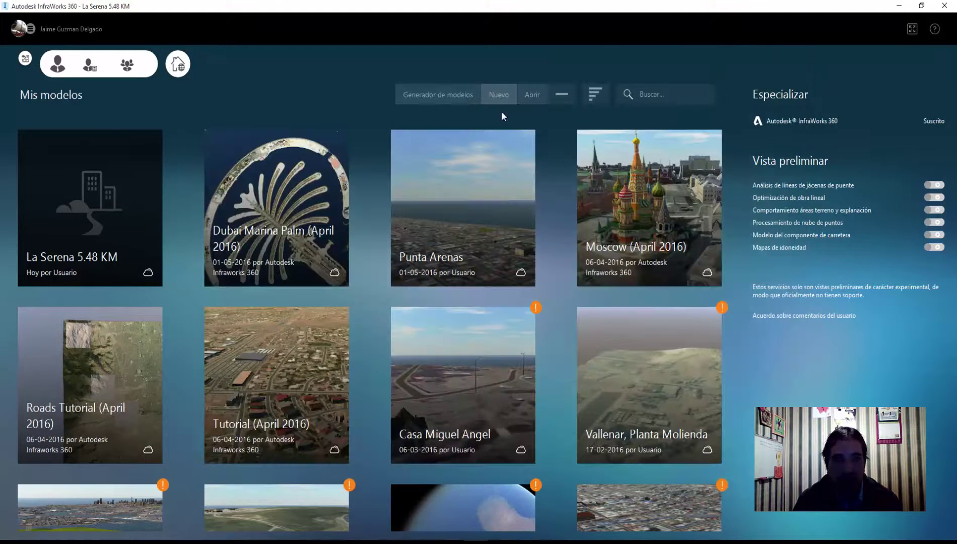
{"action": "left_click", "coordinate": [128, 177]}
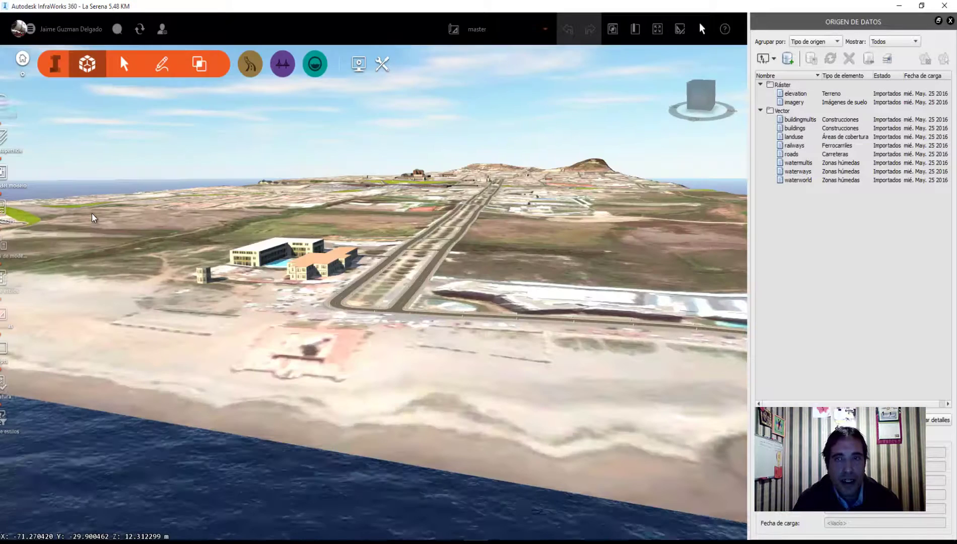
- Orbit and pan until the avenue runs toward the horizon with the hotel buildings in view
{"action": "scroll", "coordinate": [436, 351], "scroll_direction": "up", "scroll_amount": 3}
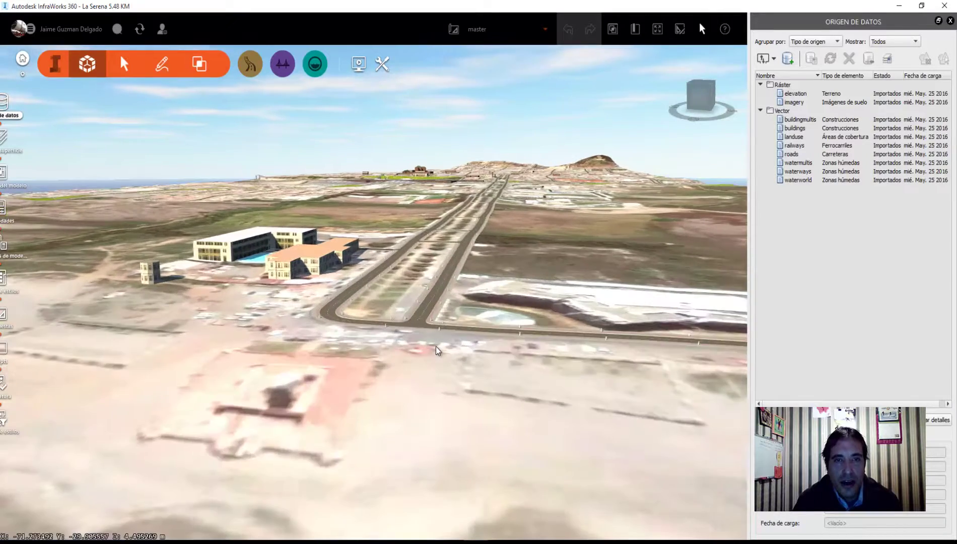
{"action": "scroll", "coordinate": [383, 387], "scroll_direction": "up", "scroll_amount": 2}
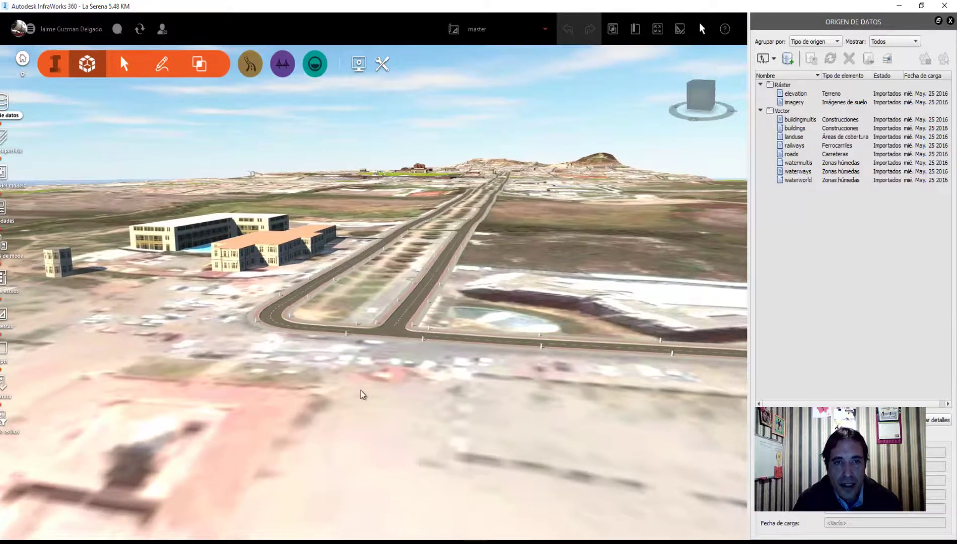
{"action": "middle_click_drag", "start_coordinate": [310, 401], "coordinate": [280, 396]}
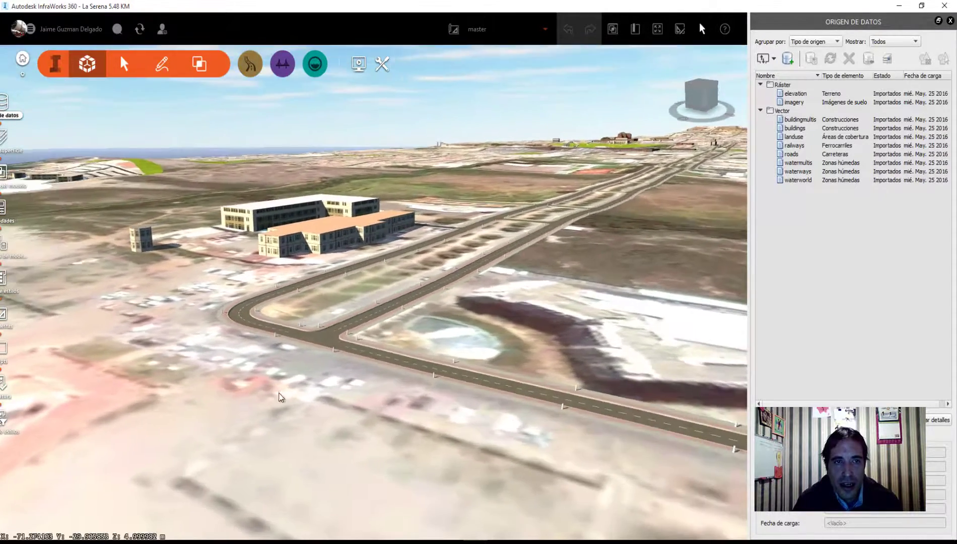
{"action": "mouse_move", "coordinate": [280, 375]}
{"action": "left_mouse_down"}
{"action": "mouse_move", "coordinate": [394, 331]}
{"action": "mouse_move", "coordinate": [500, 399]}
{"action": "left_mouse_up"}
{"action": "mouse_move", "coordinate": [501, 399]}
{"action": "middle_mouse_down"}
{"action": "mouse_move", "coordinate": [527, 391]}
{"action": "mouse_move", "coordinate": [559, 401]}
{"action": "mouse_move", "coordinate": [540, 410]}
{"action": "mouse_move", "coordinate": [346, 291]}
{"action": "middle_mouse_up"}
{"action": "scroll", "coordinate": [345, 290], "scroll_direction": "down", "scroll_amount": 5}
{"action": "scroll", "coordinate": [330, 252], "scroll_direction": "down", "scroll_amount": 2}
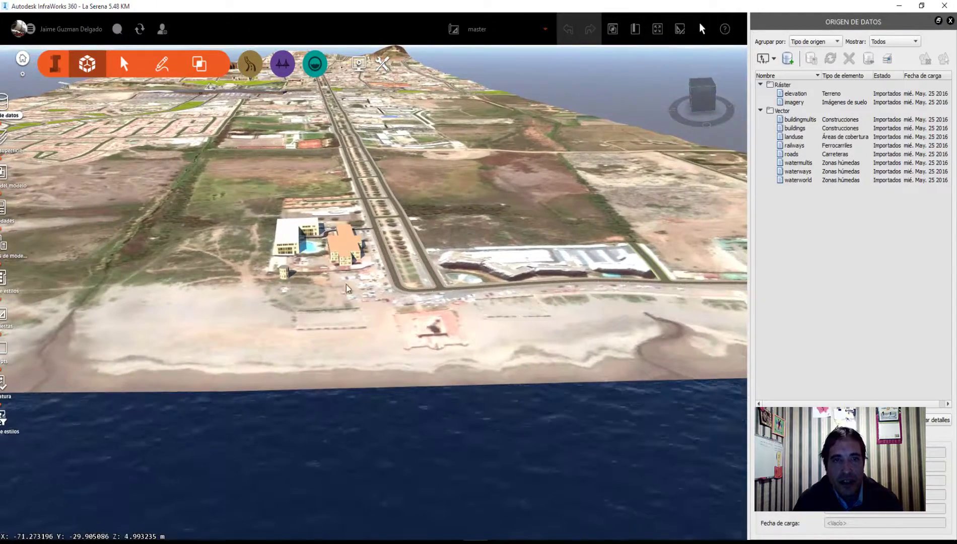
{"action": "left_click_drag", "start_coordinate": [327, 296], "coordinate": [472, 399]}
- Zoom and orbit to bring the beach and ocean into view, then go back to the slides
{"action": "scroll", "coordinate": [549, 478], "scroll_direction": "up", "scroll_amount": 3}
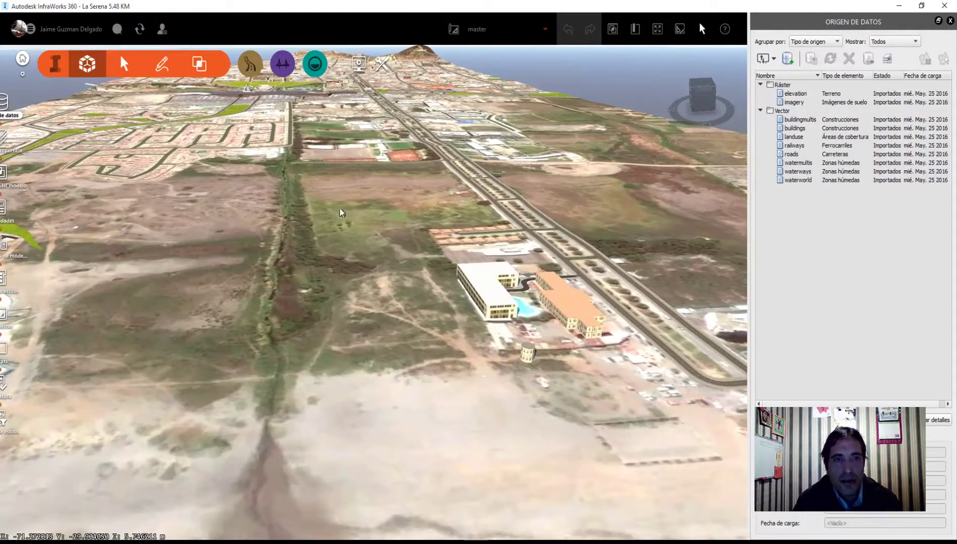
{"action": "scroll", "coordinate": [351, 126], "scroll_direction": "up", "scroll_amount": 5}
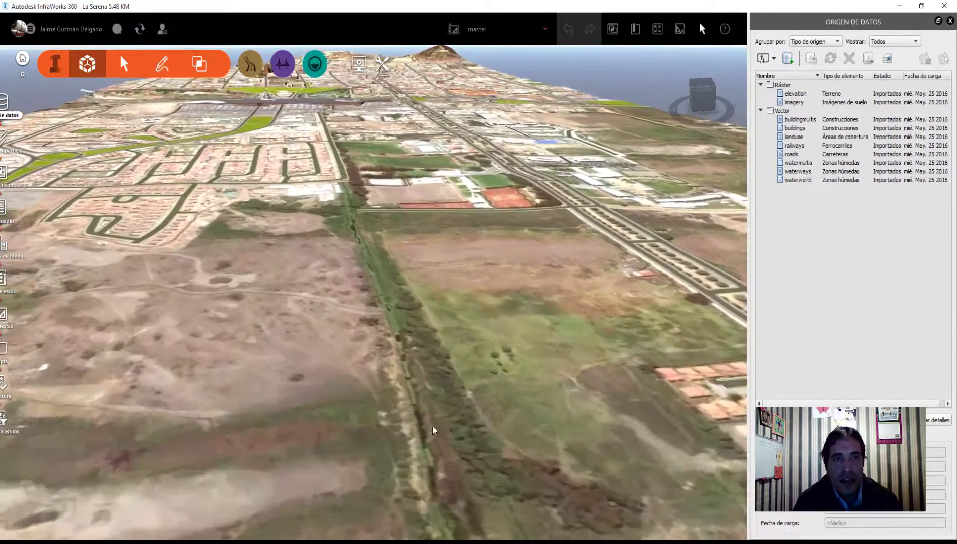
{"action": "scroll", "coordinate": [351, 126], "scroll_direction": "up", "scroll_amount": 3}
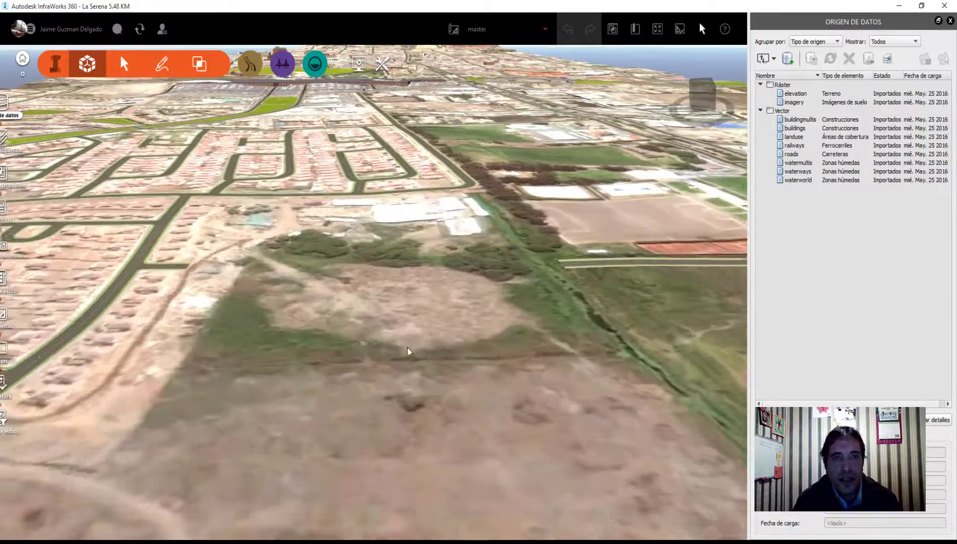
{"action": "scroll", "coordinate": [418, 428], "scroll_direction": "down", "scroll_amount": 5}
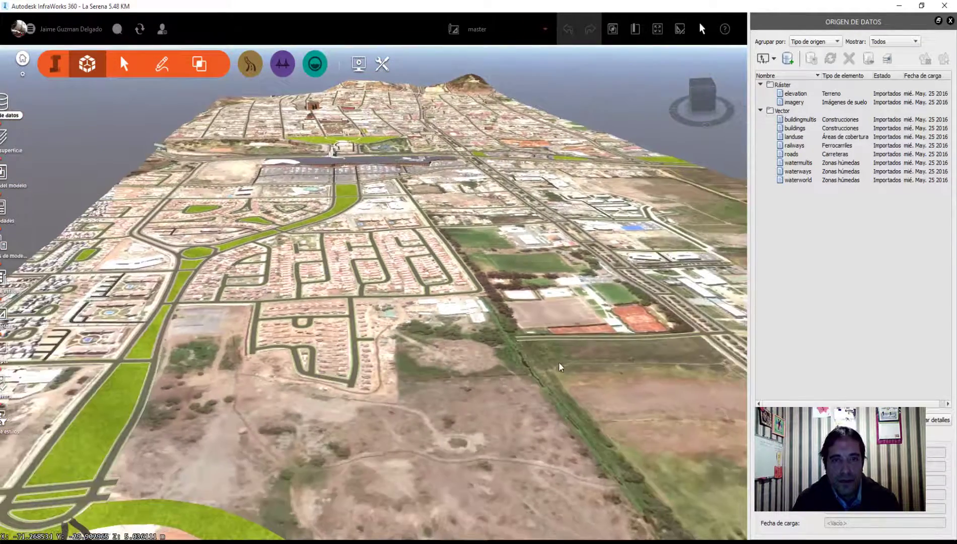
{"action": "middle_click_drag", "start_coordinate": [560, 367], "coordinate": [495, 405], "text": "shift"}
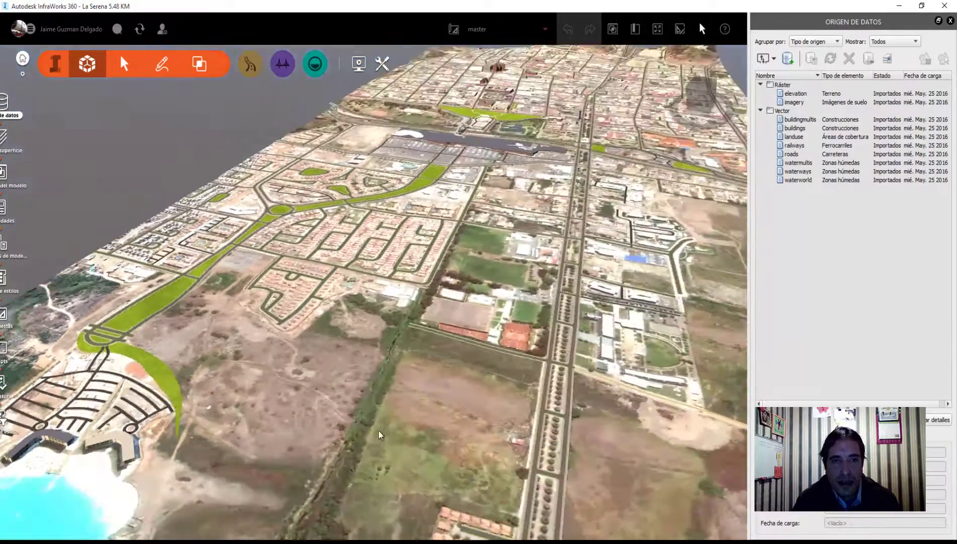
{"action": "mouse_move", "coordinate": [495, 406]}
{"action": "middle_mouse_down", "text": "shift"}
{"action": "mouse_move", "coordinate": [417, 427]}
{"action": "mouse_move", "coordinate": [500, 120]}
{"action": "mouse_move", "coordinate": [393, 323]}
{"action": "mouse_move", "coordinate": [369, 340]}
{"action": "mouse_move", "coordinate": [444, 277]}
{"action": "middle_mouse_up", "text": "shift"}
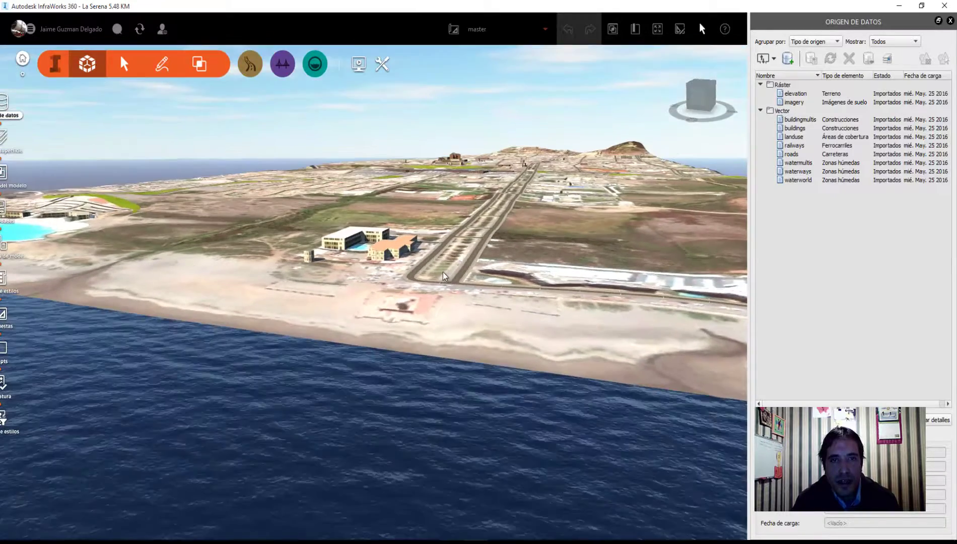
{"action": "scroll", "coordinate": [444, 277], "scroll_direction": "up", "scroll_amount": 3}
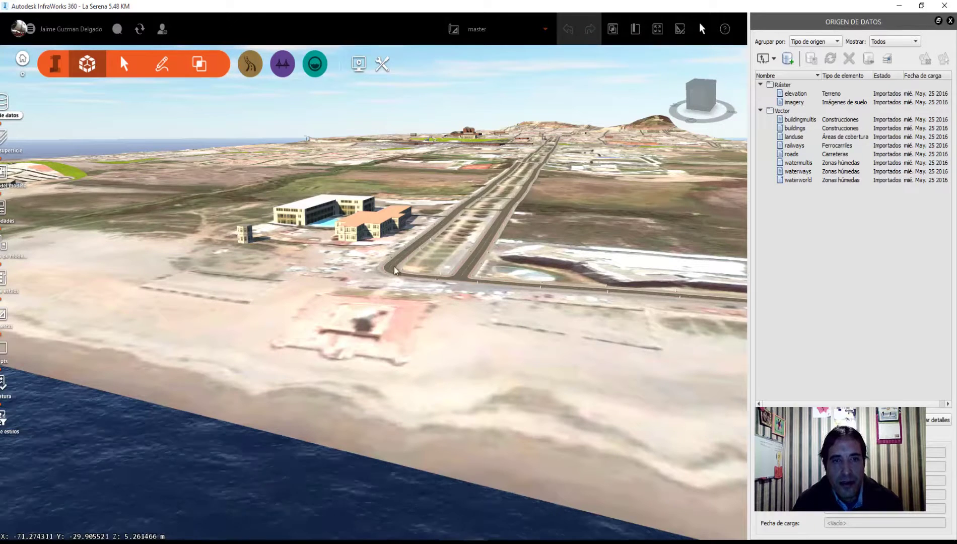
{"action": "scroll", "coordinate": [413, 317], "scroll_direction": "up", "scroll_amount": 2}
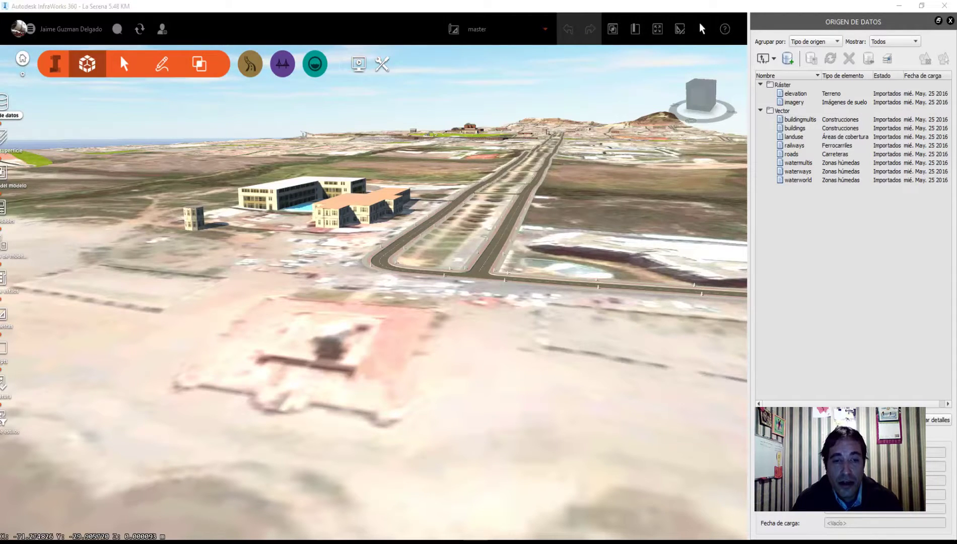
{"action": "left_click", "coordinate": [431, 496]}
- Scroll the presentation to slide 4 on importing 3D models and minimize PowerPoint
{"action": "scroll", "coordinate": [567, 346], "scroll_direction": "down", "scroll_amount": 1}
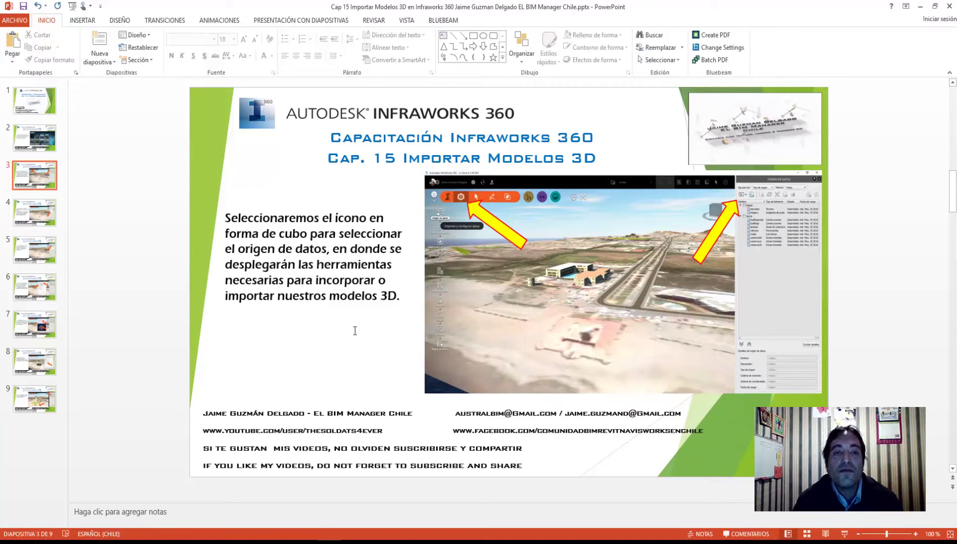
{"action": "scroll", "coordinate": [355, 330], "scroll_direction": "down", "scroll_amount": 1}
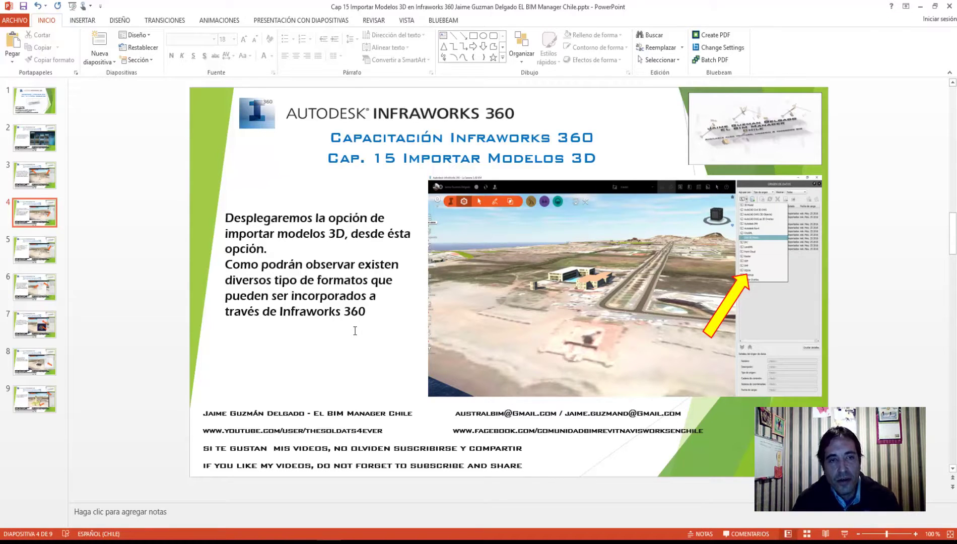
{"action": "left_click", "coordinate": [920, 6]}
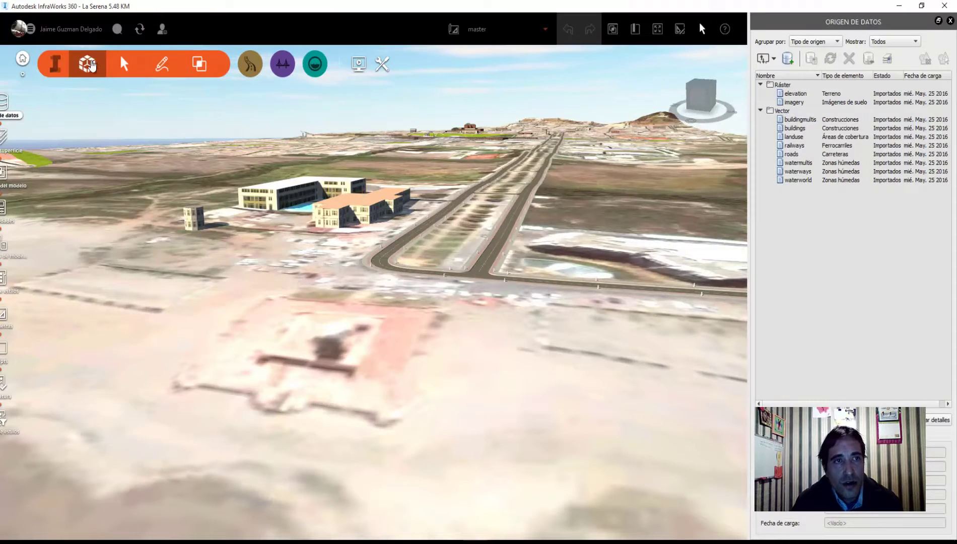
- Show the Origen de datos panel and list the importable data formats from 3D Model to Vector Overlay
{"action": "left_click", "coordinate": [86, 68]}
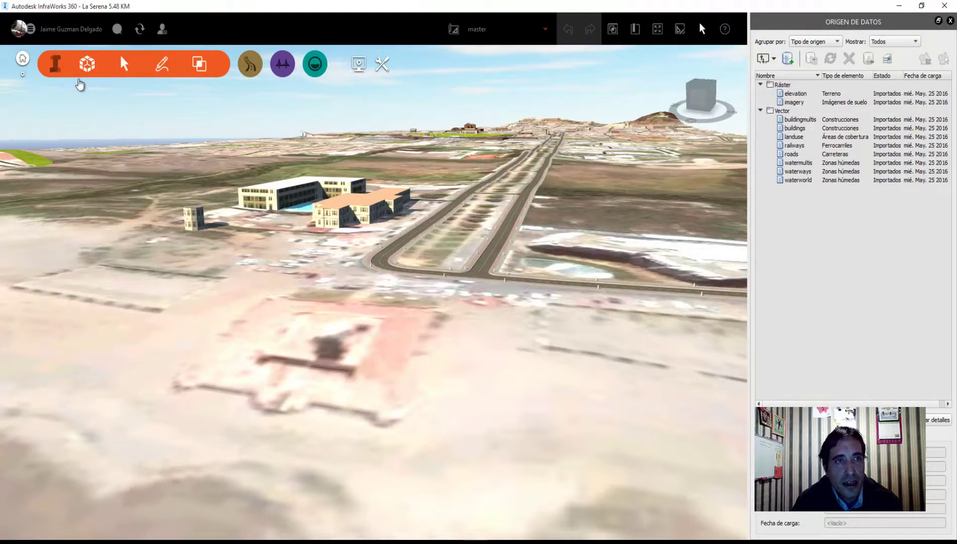
{"action": "left_click", "coordinate": [82, 70]}
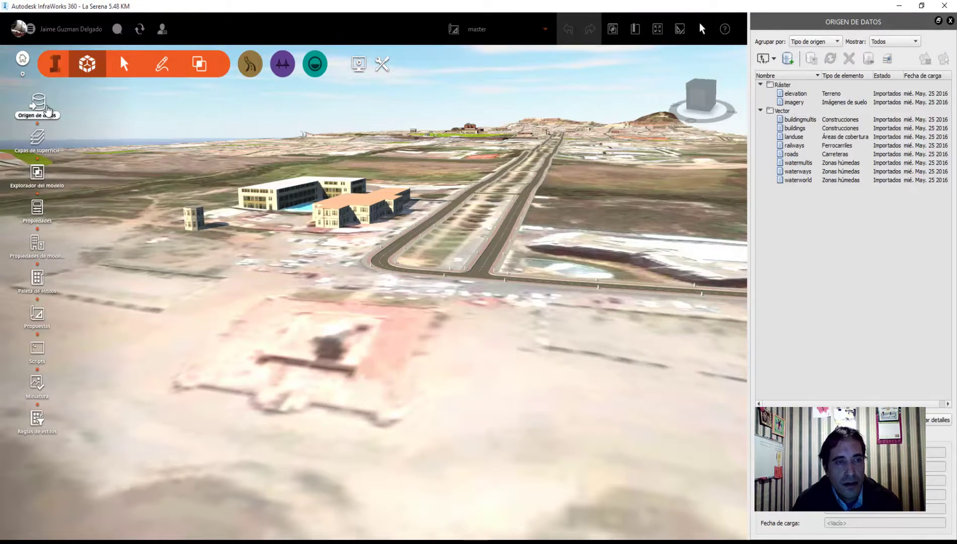
{"action": "left_click", "coordinate": [39, 108]}
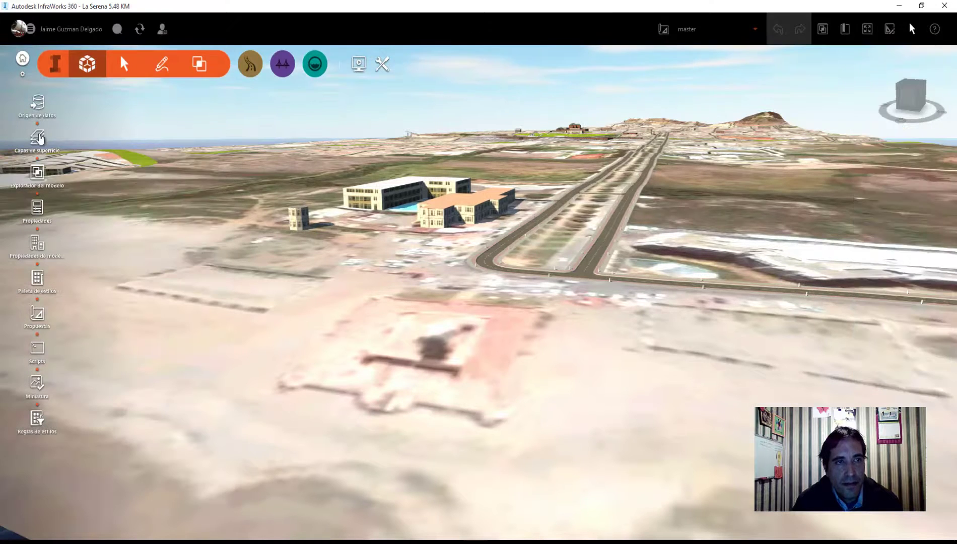
{"action": "left_click", "coordinate": [38, 104]}
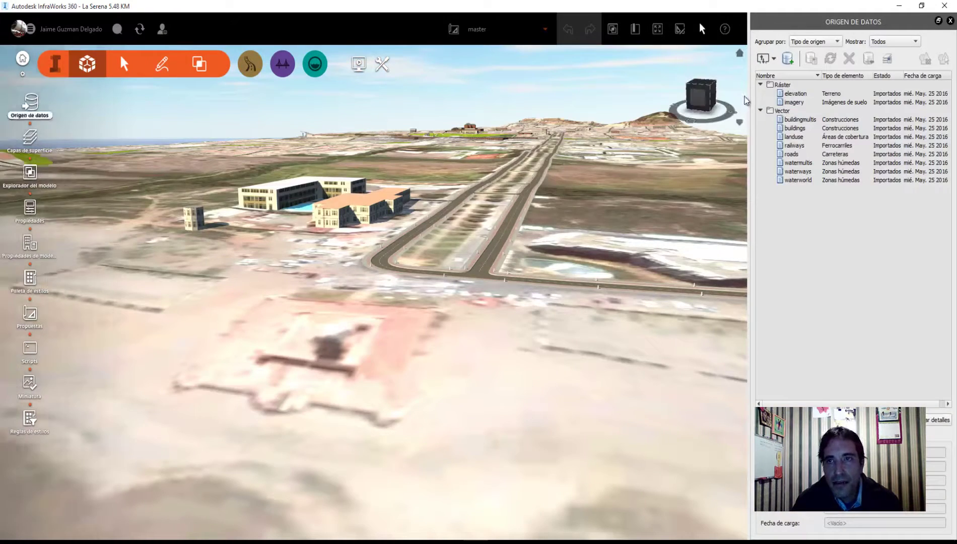
{"action": "left_click", "coordinate": [777, 60]}
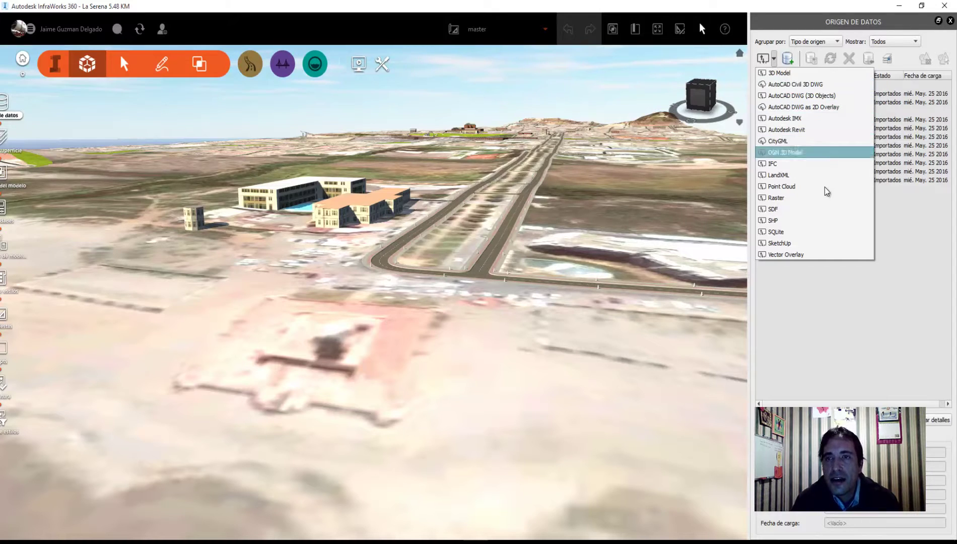
{"action": "mouse_move", "coordinate": [779, 243]}
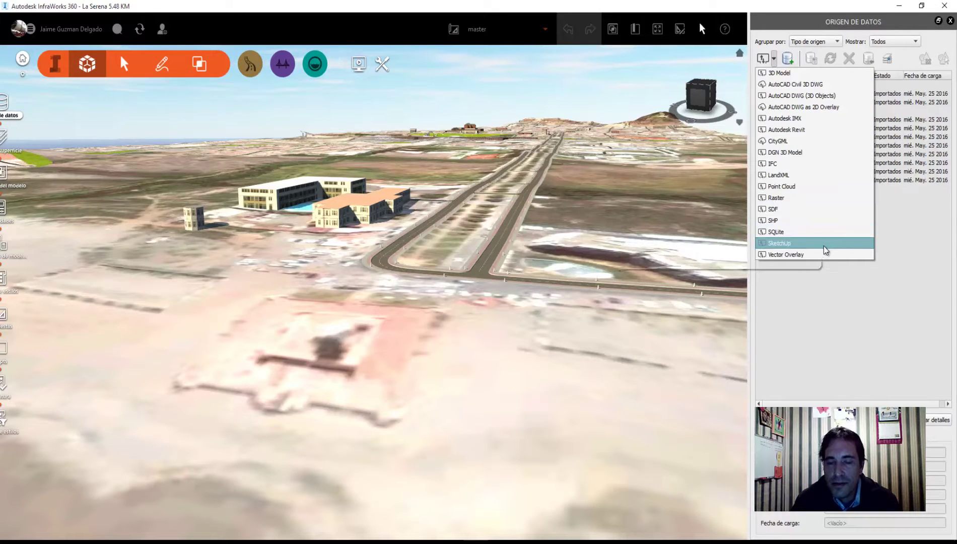
- Import the SketchUp file FARO LA SERENA3.skp as a new data source
{"action": "left_click", "coordinate": [824, 245]}
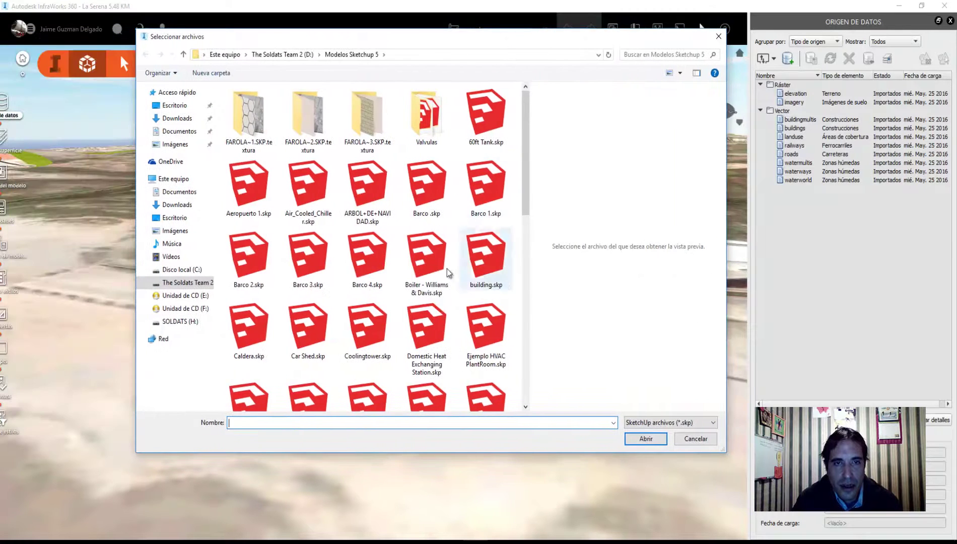
{"action": "scroll", "coordinate": [444, 309], "scroll_direction": "down", "scroll_amount": 10}
{"action": "scroll", "coordinate": [443, 309], "scroll_direction": "up", "scroll_amount": 5}
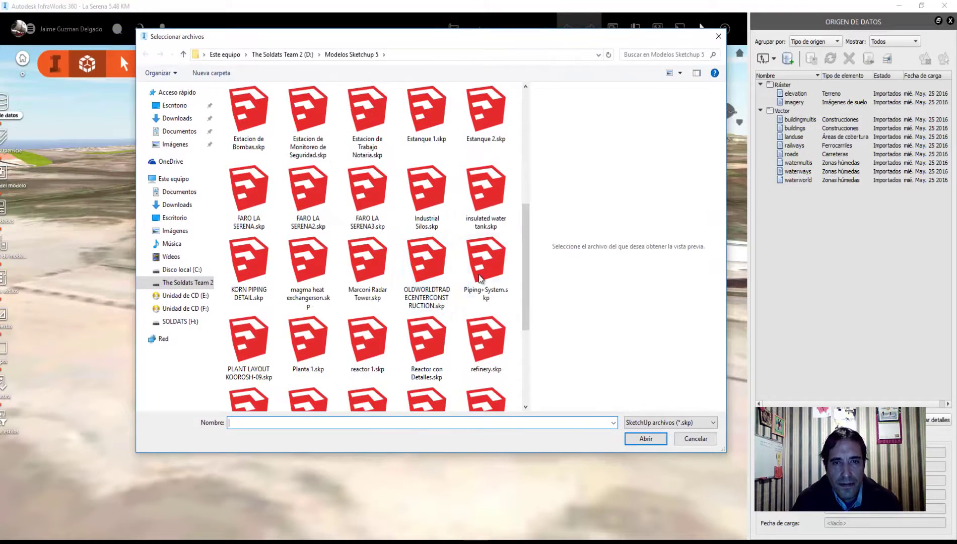
{"action": "scroll", "coordinate": [526, 262], "scroll_direction": "down", "scroll_amount": 2}
{"action": "scroll", "coordinate": [526, 252], "scroll_direction": "down", "scroll_amount": 1}
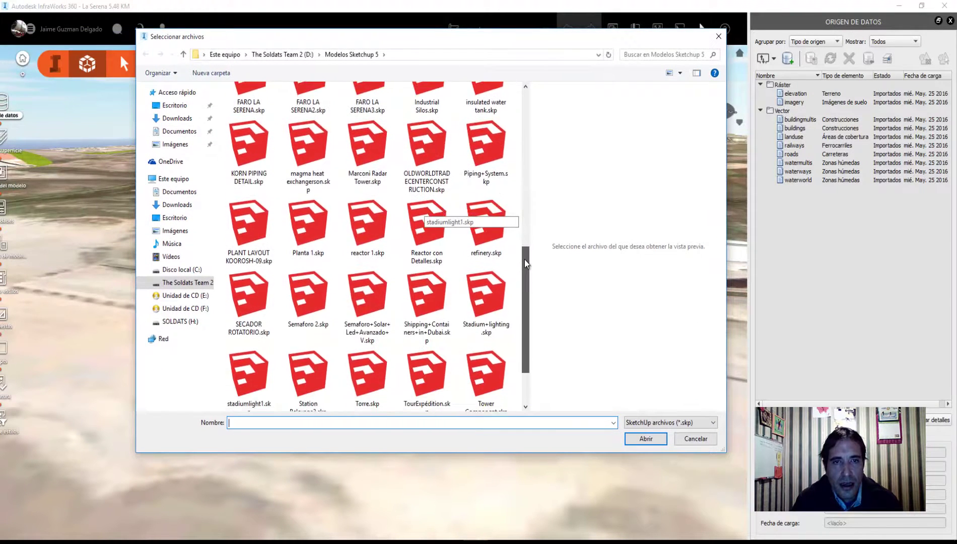
{"action": "scroll", "coordinate": [524, 272], "scroll_direction": "up", "scroll_amount": 3}
{"action": "scroll", "coordinate": [427, 216], "scroll_direction": "up", "scroll_amount": 2}
{"action": "left_click", "coordinate": [371, 222]}
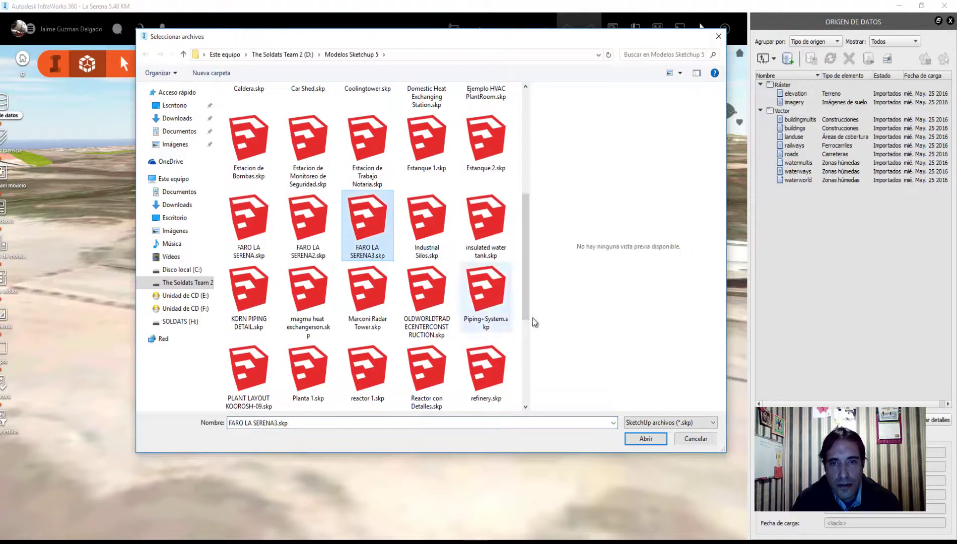
{"action": "left_click", "coordinate": [645, 439]}
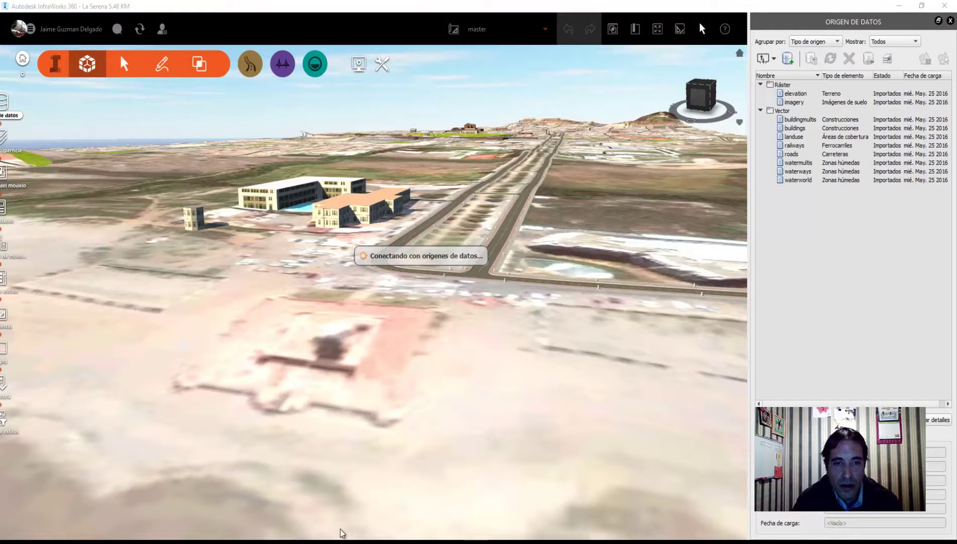
{"action": "left_click", "coordinate": [397, 511]}
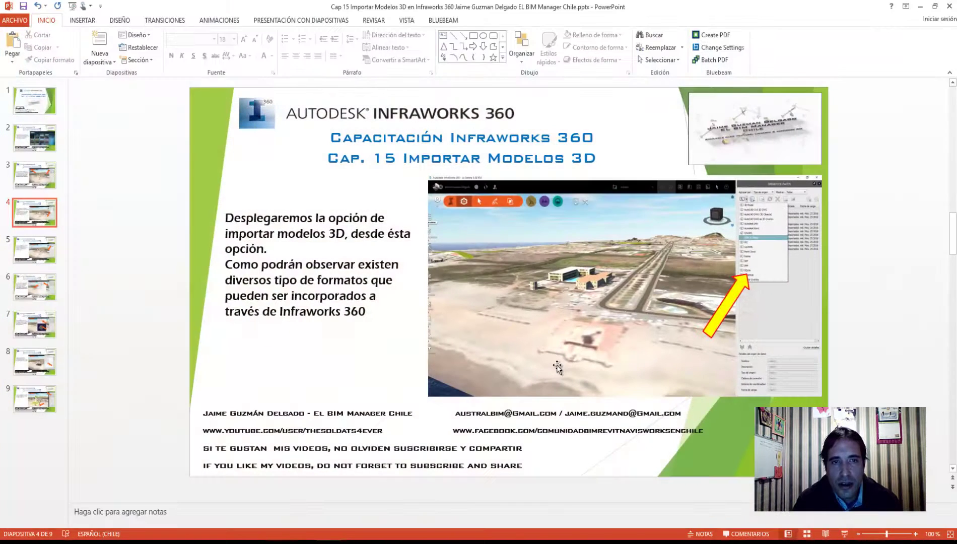
- Glance at InfraWorks, then move the presentation to slide 6 on coordinate system and element type
{"action": "scroll", "coordinate": [330, 306], "scroll_direction": "down", "scroll_amount": 1}
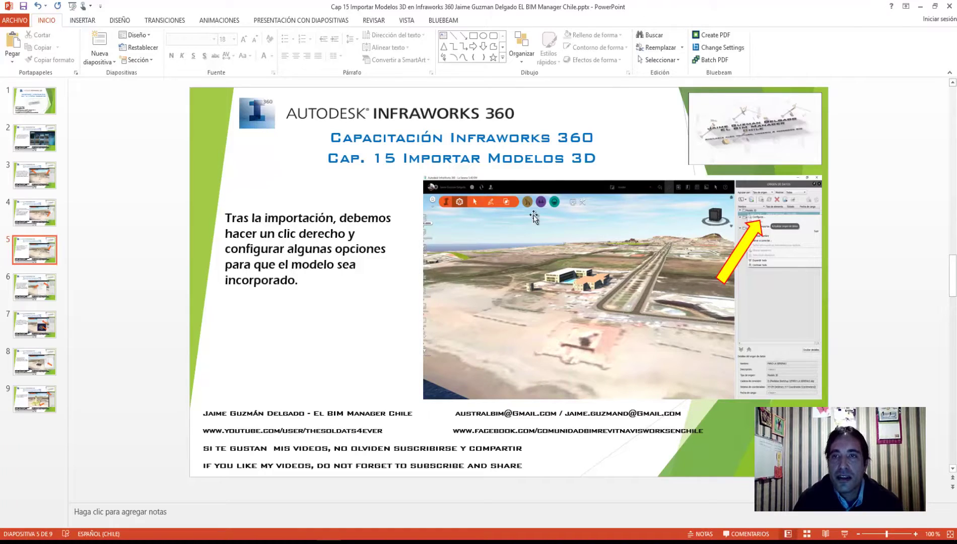
{"action": "left_click", "coordinate": [925, 5]}
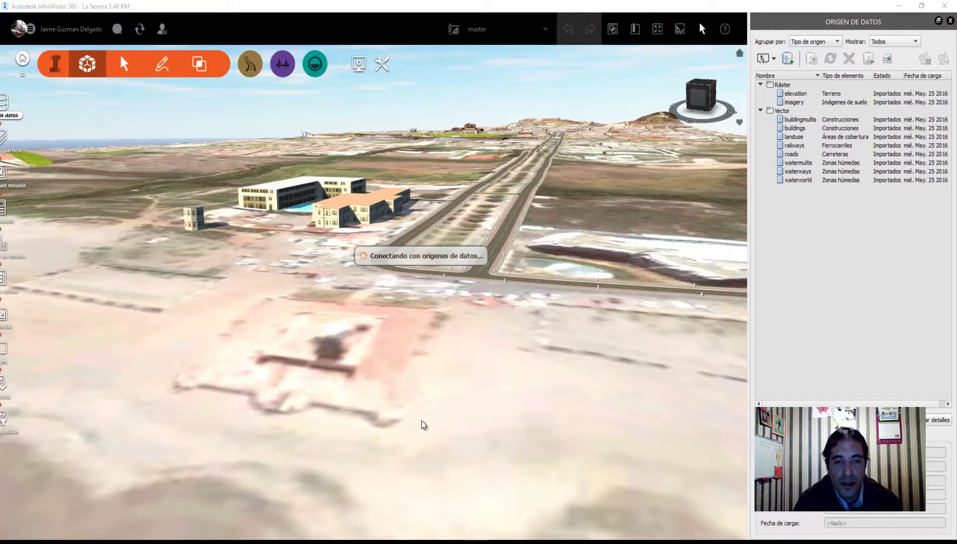
{"action": "left_click", "coordinate": [438, 504]}
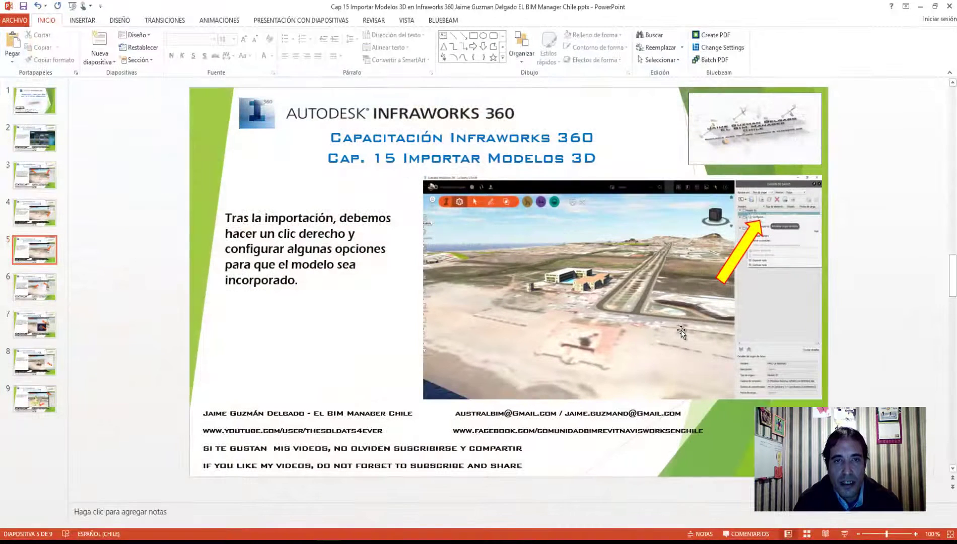
{"action": "scroll", "coordinate": [681, 331], "scroll_direction": "down", "scroll_amount": 1}
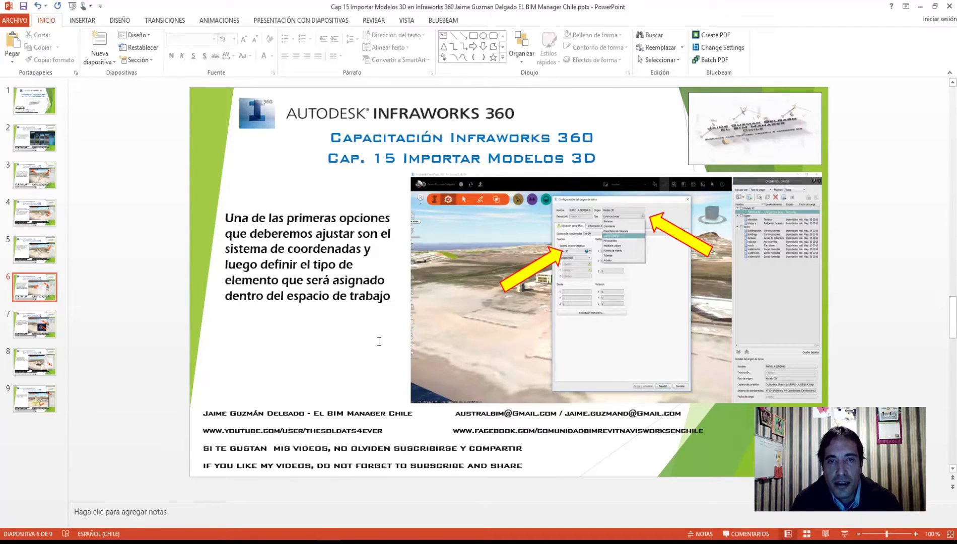
- Configure the FARO LA SERENA3 data source as Construcciones with position coordinate system SA-17S
{"action": "left_click", "coordinate": [920, 7]}
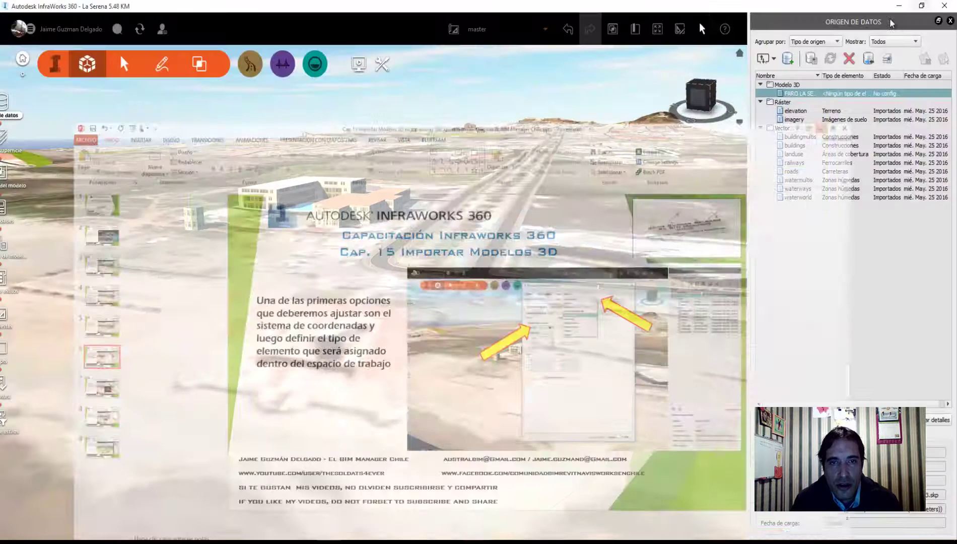
{"action": "right_click", "coordinate": [805, 94]}
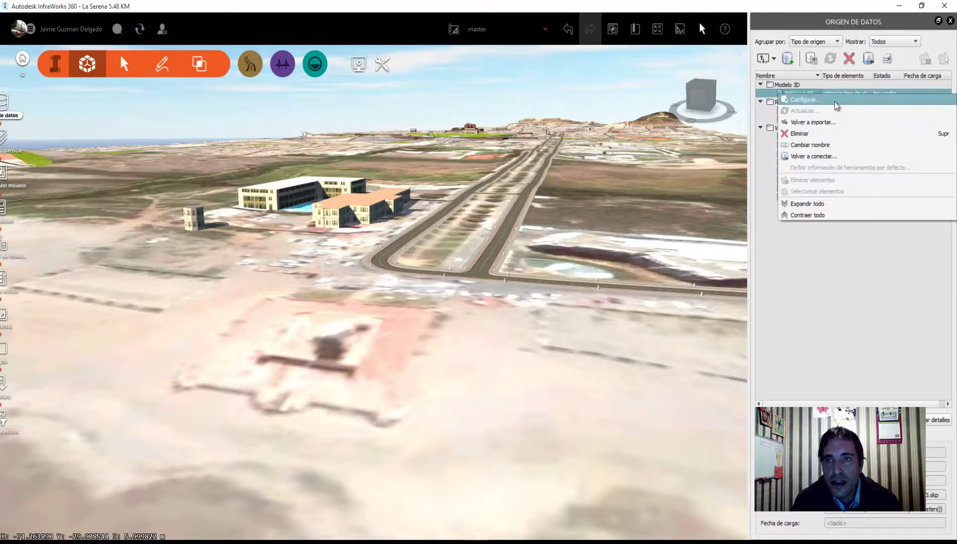
{"action": "left_click", "coordinate": [836, 100]}
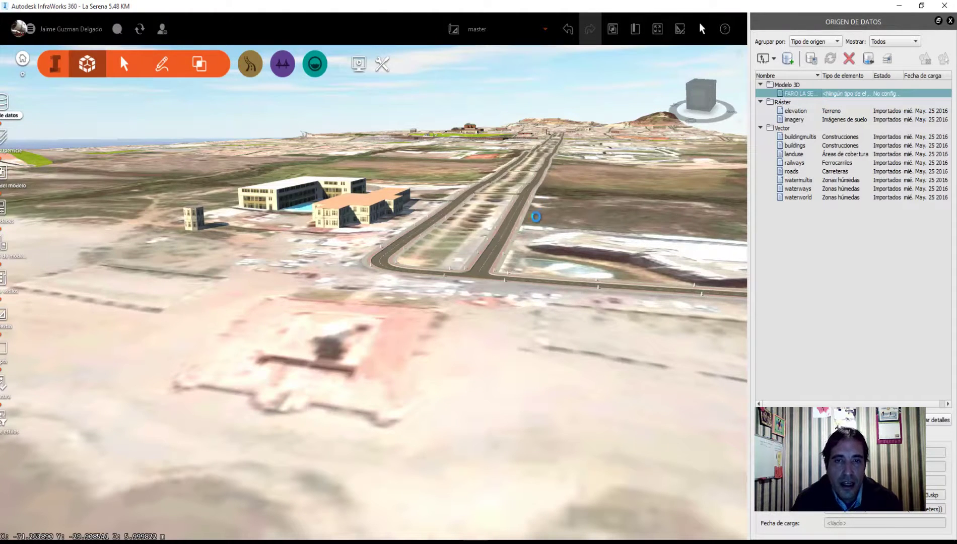
{"action": "left_click_drag", "start_coordinate": [459, 53], "coordinate": [441, 47]}
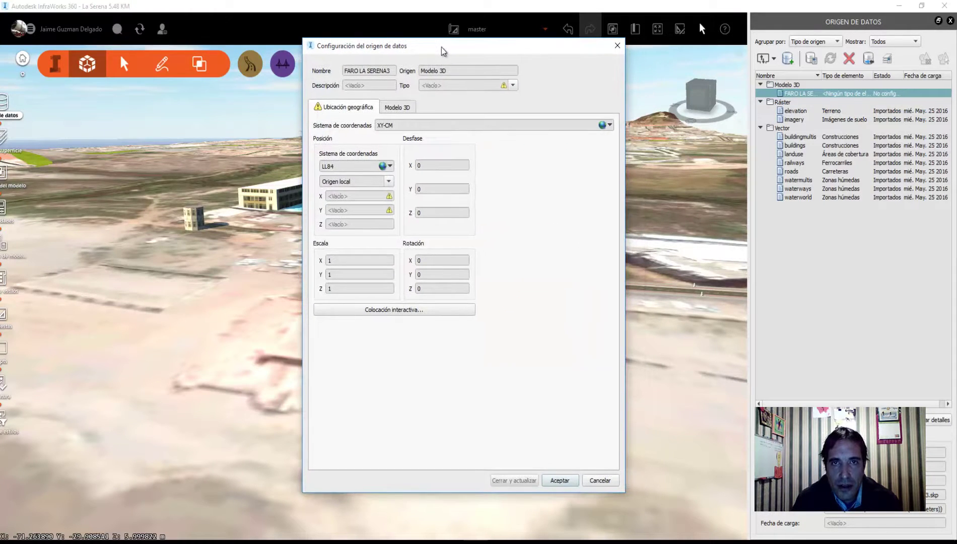
{"action": "left_click", "coordinate": [512, 85]}
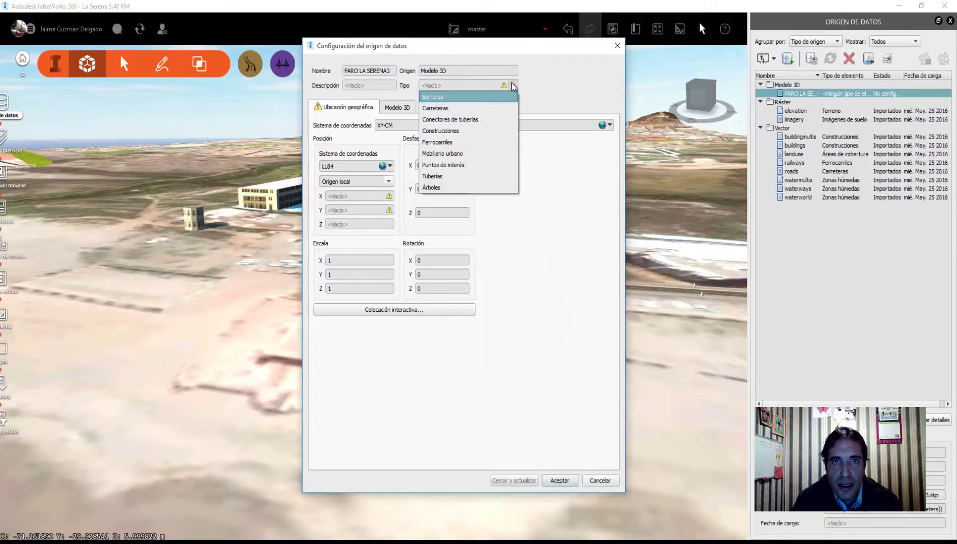
{"action": "left_click", "coordinate": [450, 131]}
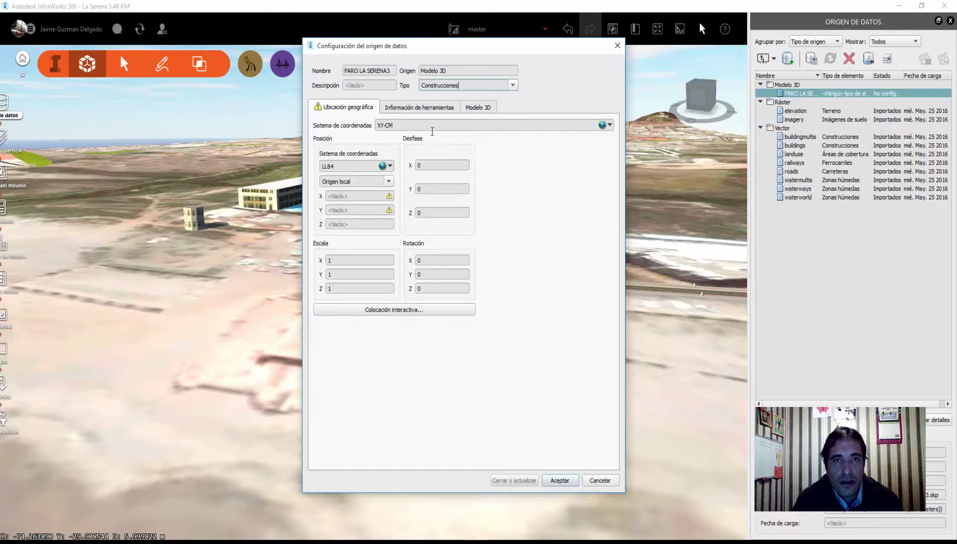
{"action": "left_click", "coordinate": [389, 166]}
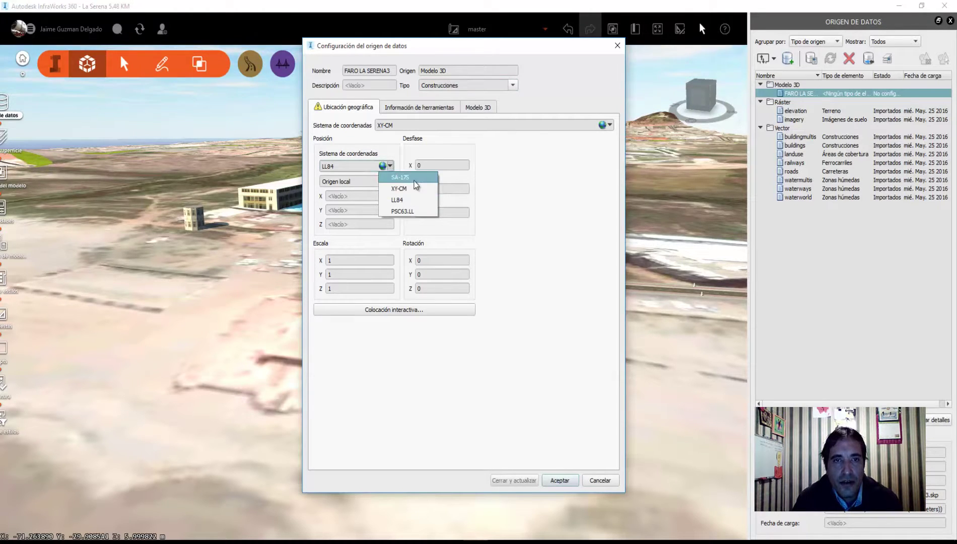
{"action": "left_click", "coordinate": [399, 177]}
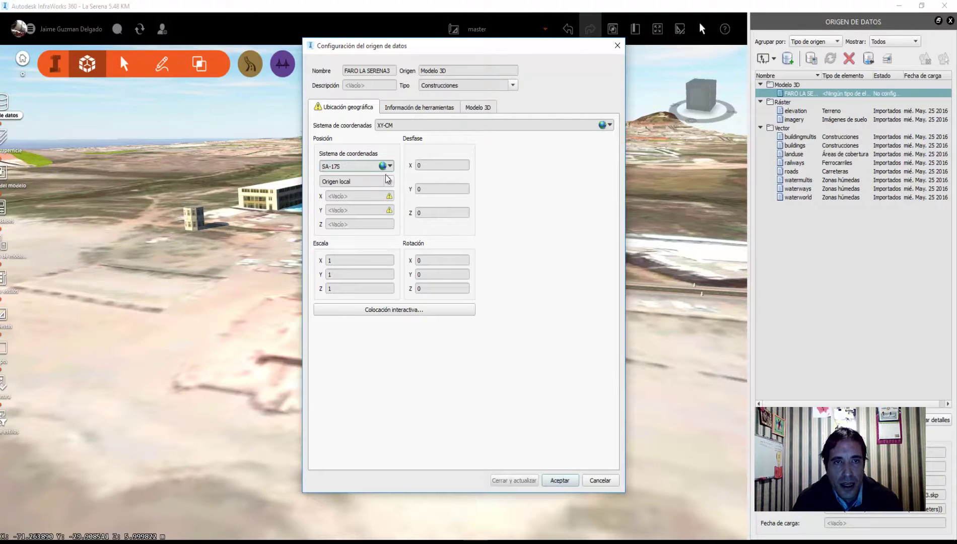
{"action": "left_click", "coordinate": [421, 107]}
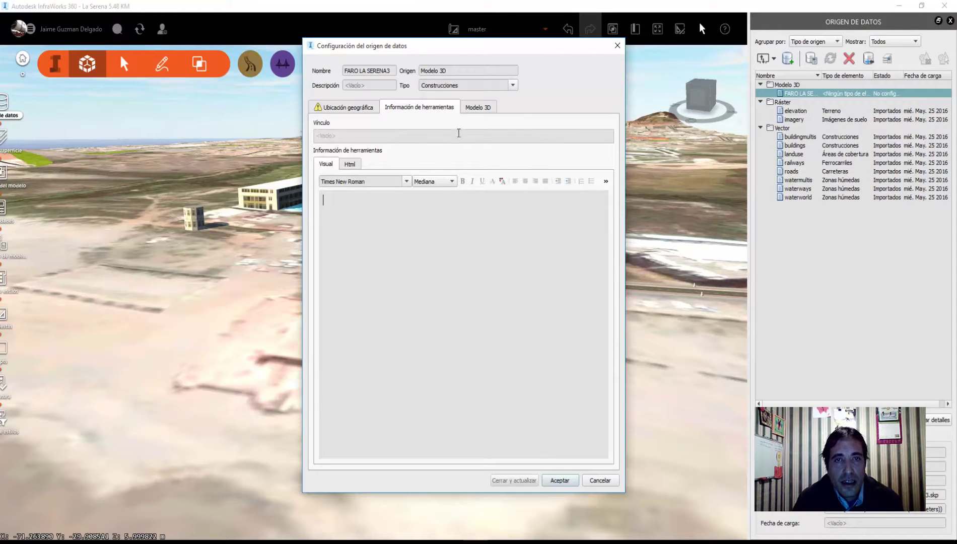
- Preview the lighthouse in the Modelo 3D tab, zooming and rotating it to inspect it
{"action": "left_click", "coordinate": [480, 109]}
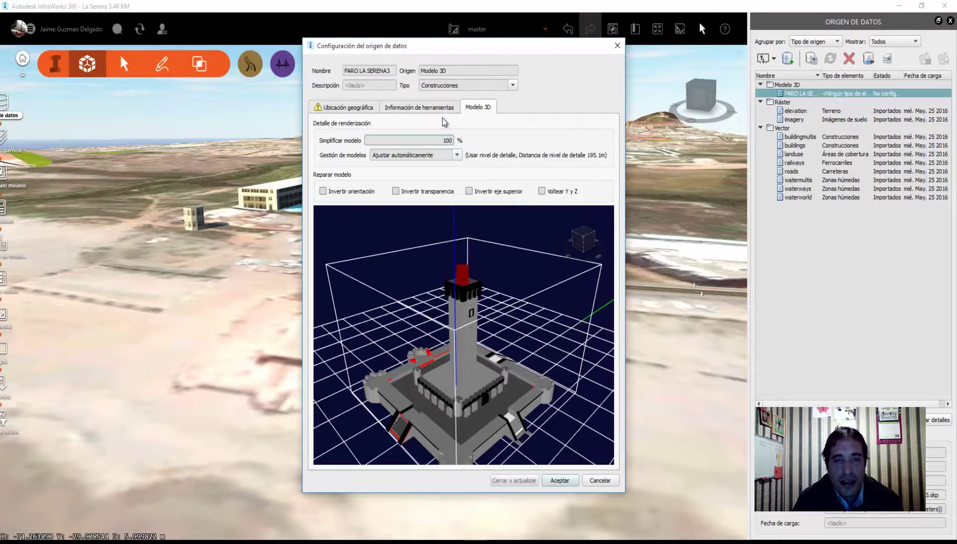
{"action": "scroll", "coordinate": [456, 375], "scroll_direction": "down", "scroll_amount": 2}
{"action": "scroll", "coordinate": [470, 348], "scroll_direction": "down", "scroll_amount": 2}
{"action": "scroll", "coordinate": [458, 383], "scroll_direction": "down", "scroll_amount": 2}
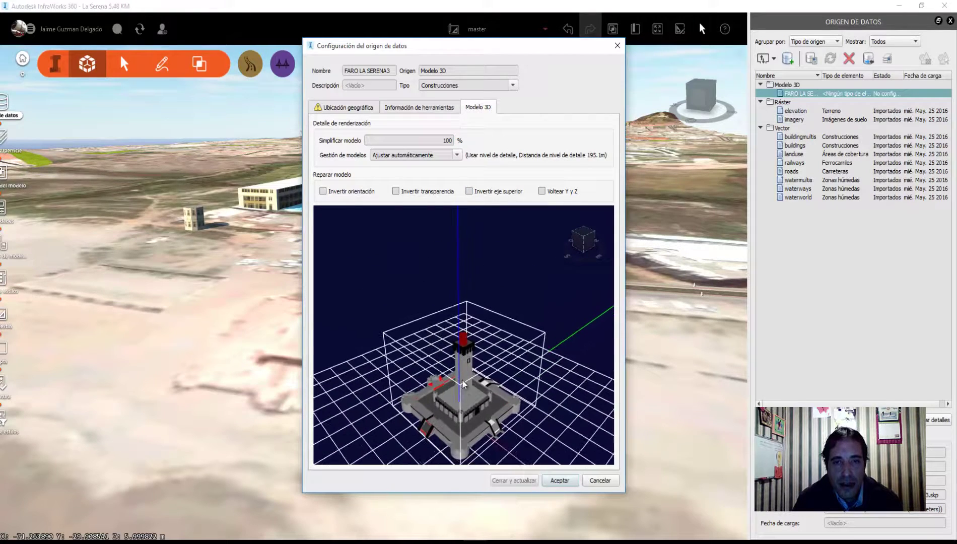
{"action": "scroll", "coordinate": [451, 409], "scroll_direction": "down", "scroll_amount": 1}
{"action": "mouse_move", "coordinate": [450, 411]}
{"action": "left_mouse_down"}
{"action": "mouse_move", "coordinate": [487, 399]}
{"action": "mouse_move", "coordinate": [467, 396]}
{"action": "mouse_move", "coordinate": [466, 343]}
{"action": "left_mouse_up"}
{"action": "scroll", "coordinate": [466, 343], "scroll_direction": "up", "scroll_amount": 2}
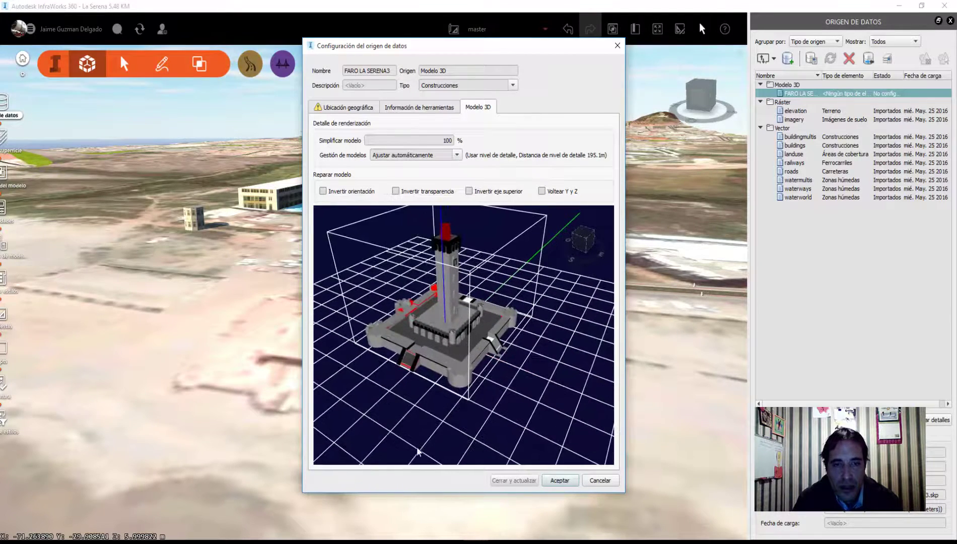
- Return to the presentation and scroll through slides 7 and 8 on interactive placement
{"action": "left_click", "coordinate": [411, 501]}
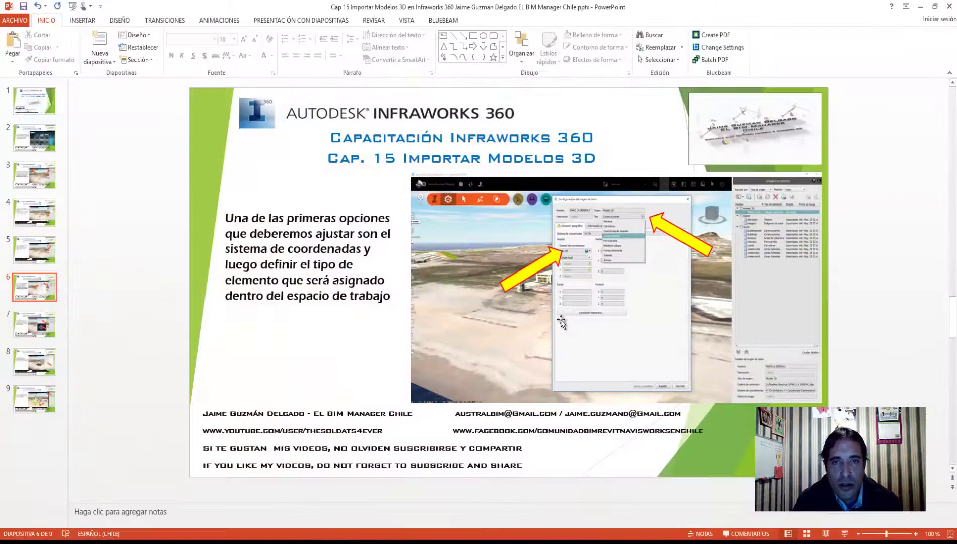
{"action": "scroll", "coordinate": [560, 321], "scroll_direction": "down", "scroll_amount": 1}
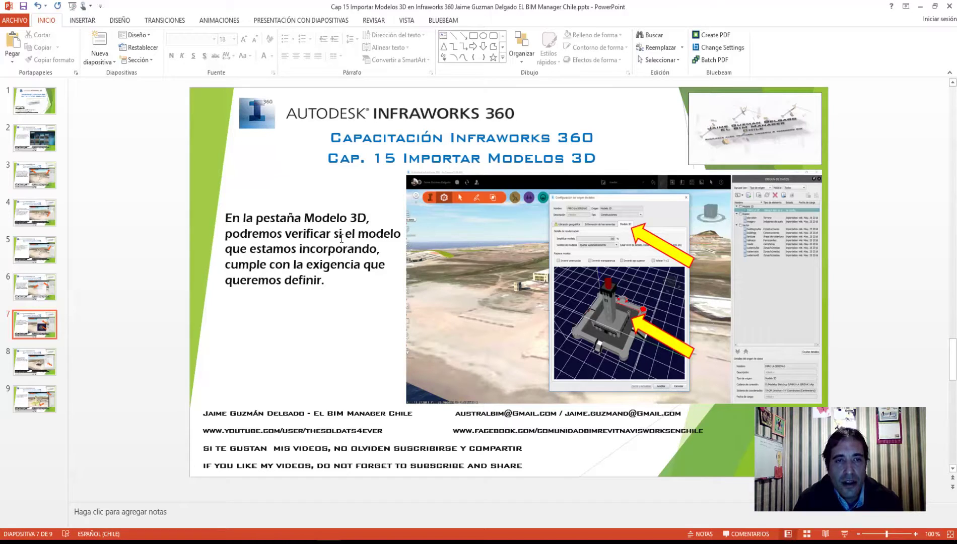
{"action": "scroll", "coordinate": [389, 373], "scroll_direction": "down", "scroll_amount": 1}
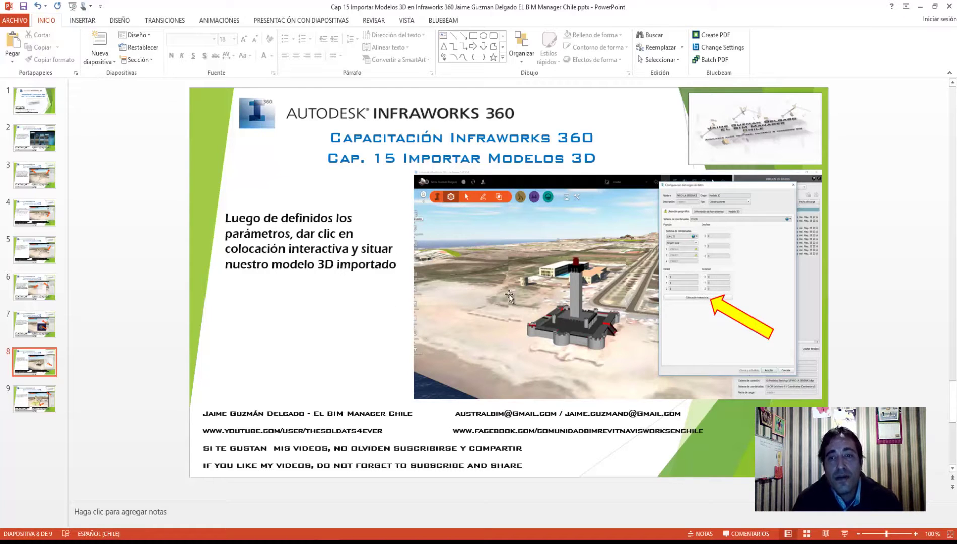
- Place the lighthouse interactively beside the roads using Ubicación geográfica's Colocación interactiva
{"action": "left_click", "coordinate": [921, 7]}
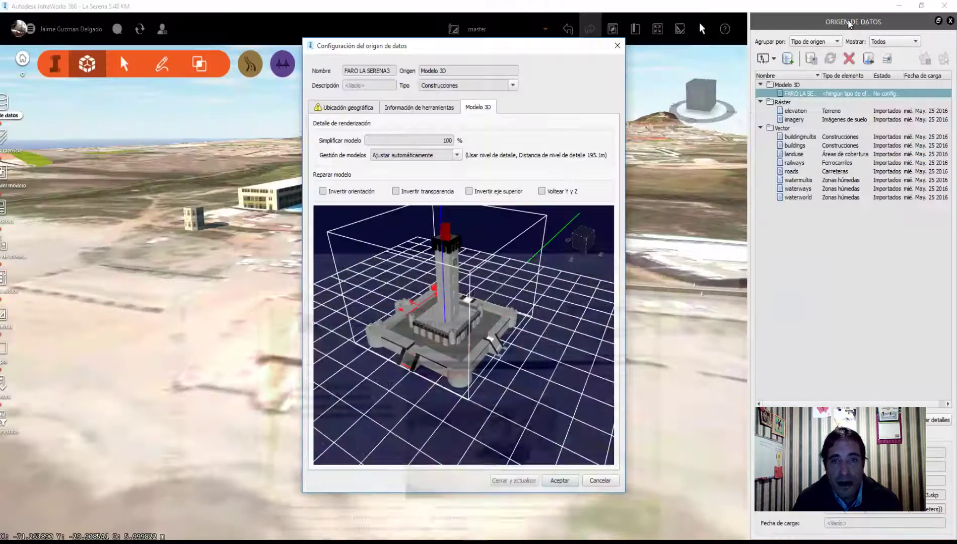
{"action": "left_click", "coordinate": [355, 107]}
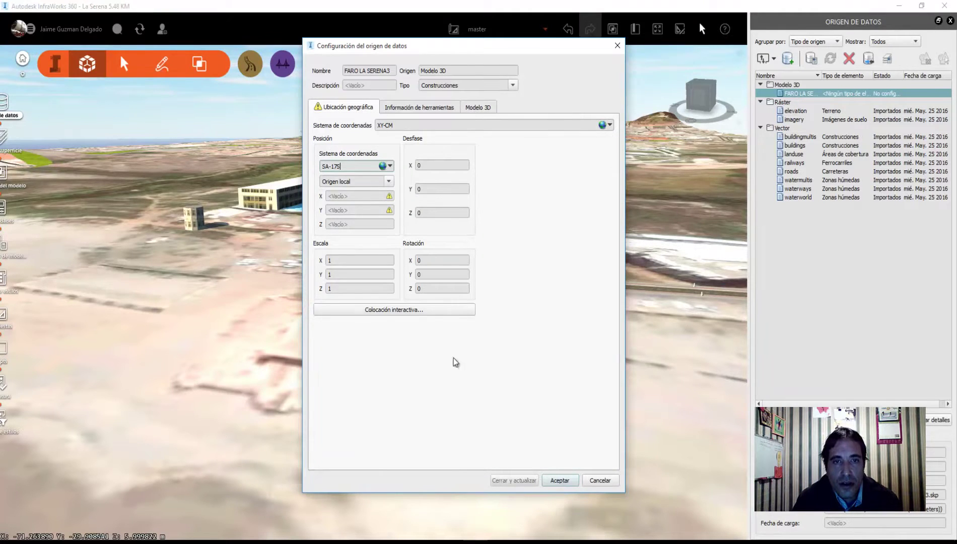
{"action": "left_click", "coordinate": [397, 308]}
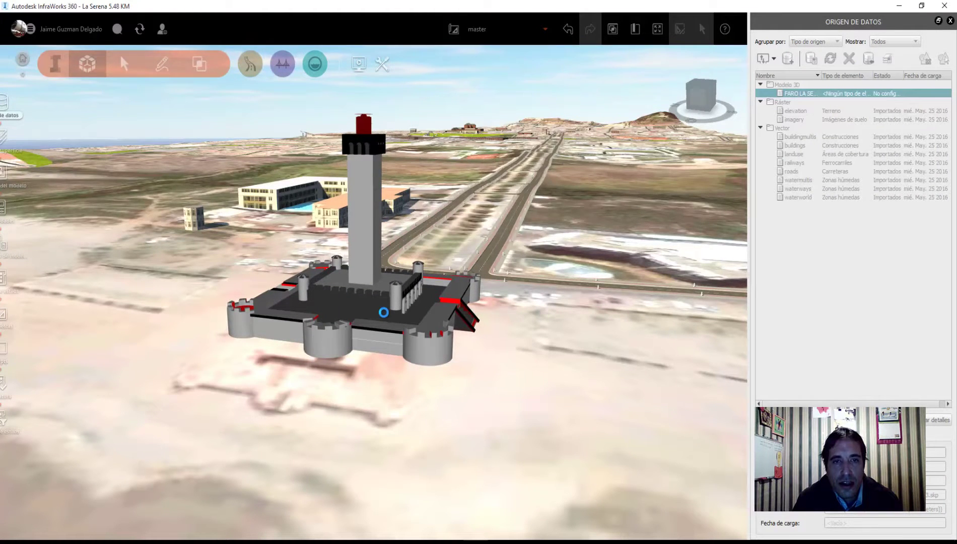
{"action": "left_click", "coordinate": [384, 313]}
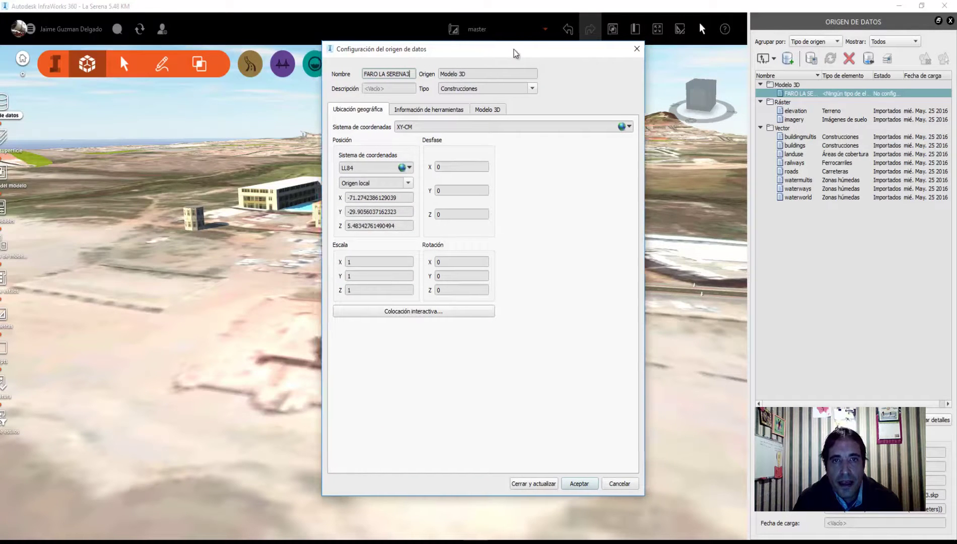
- Apply the settings with Cerrar y actualizar and zoom in on the placed lighthouse
{"action": "left_click_drag", "start_coordinate": [513, 49], "coordinate": [590, 23]}
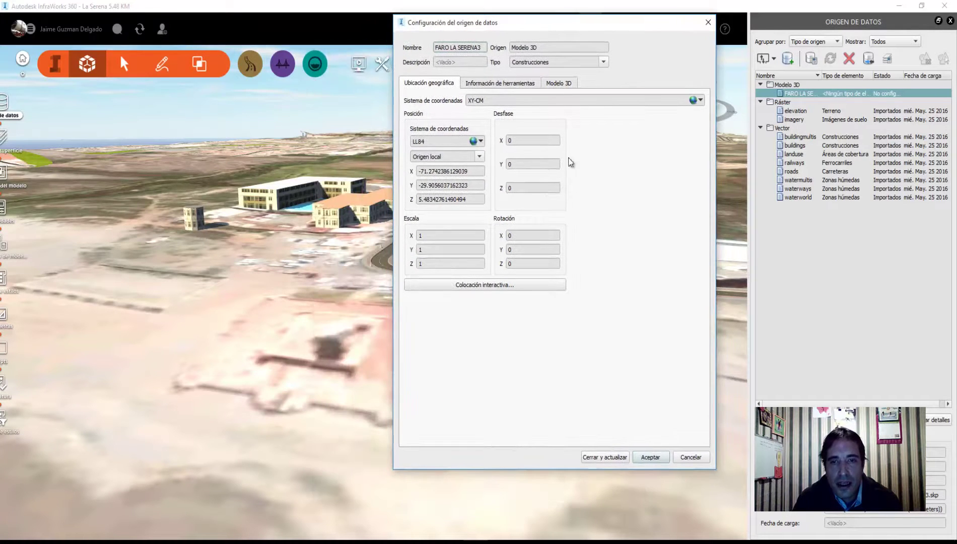
{"action": "left_click", "coordinate": [608, 458]}
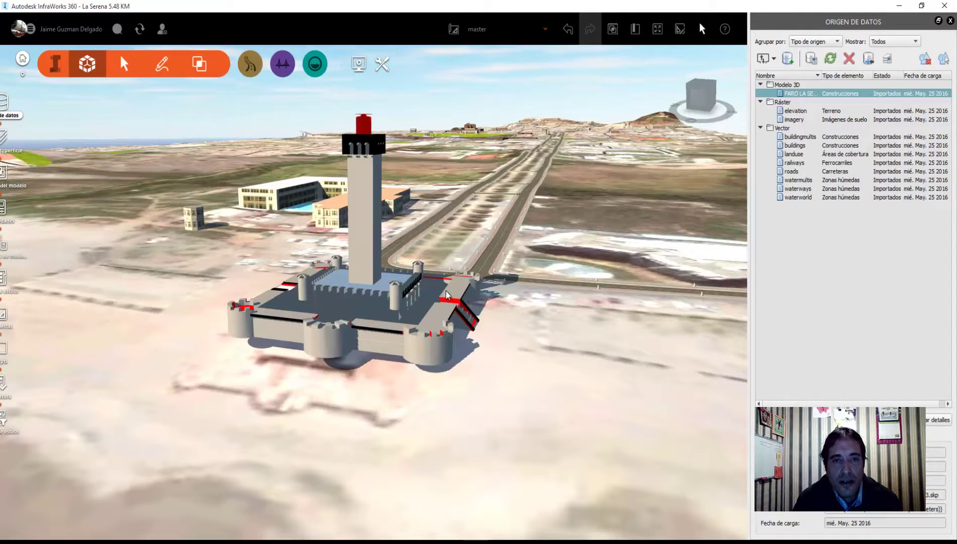
{"action": "scroll", "coordinate": [437, 316], "scroll_direction": "up", "scroll_amount": 3}
{"action": "scroll", "coordinate": [500, 345], "scroll_direction": "up", "scroll_amount": 2}
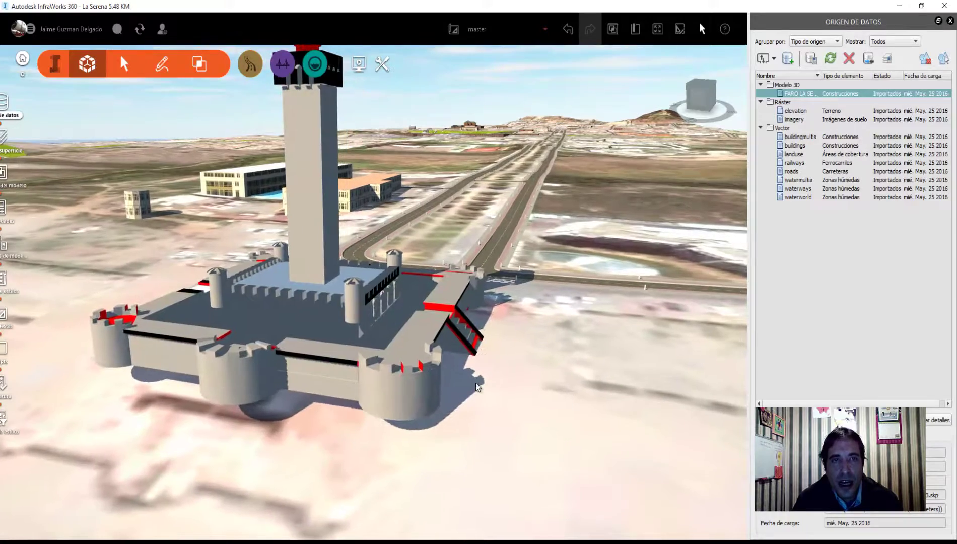
{"action": "scroll", "coordinate": [477, 350], "scroll_direction": "up", "scroll_amount": 3}
{"action": "scroll", "coordinate": [463, 381], "scroll_direction": "up", "scroll_amount": 2}
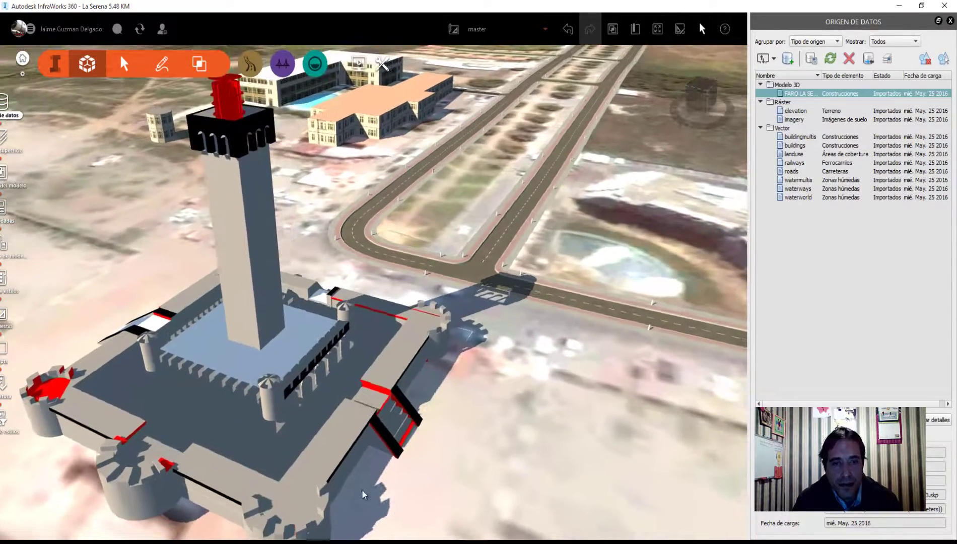
{"action": "left_click", "coordinate": [405, 511]}
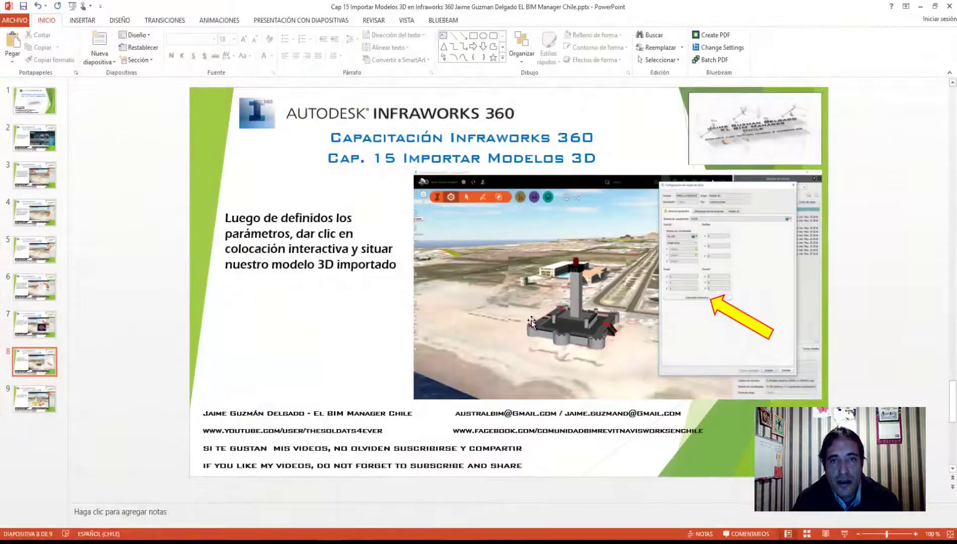
- Review PowerPoint slide 9 on scale, position and rotation, then minimize it back to InfraWorks
{"action": "scroll", "coordinate": [533, 324], "scroll_direction": "down", "scroll_amount": 1}
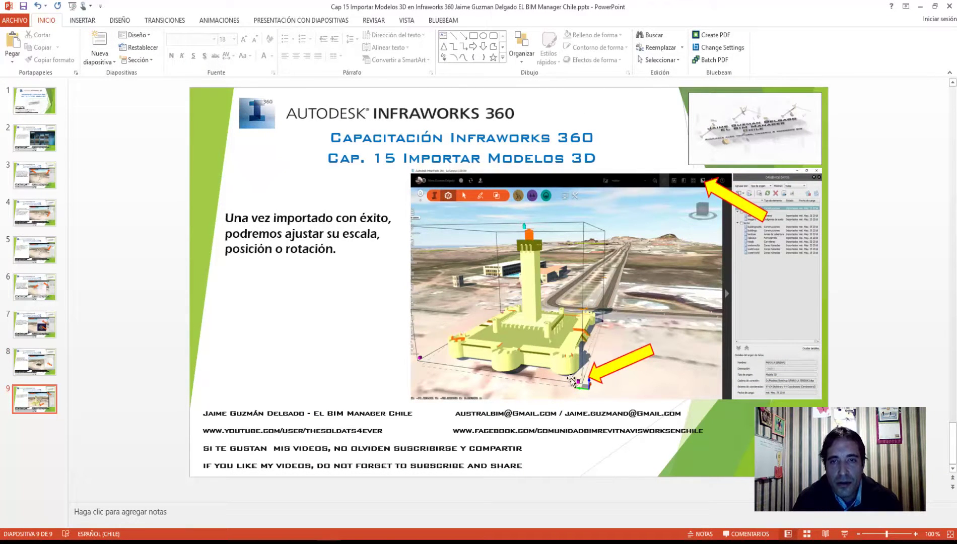
{"action": "left_click", "coordinate": [919, 6]}
{"action": "scroll", "coordinate": [285, 220], "scroll_direction": "down", "scroll_amount": 2}
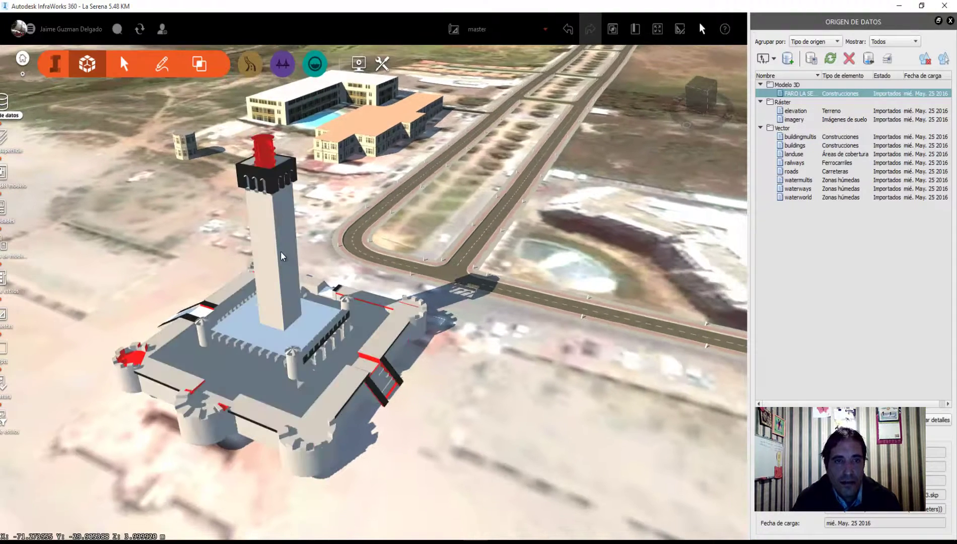
- Select the lighthouse and drag it lower, closer to the terrain, using its move handles
{"action": "left_click", "coordinate": [280, 251]}
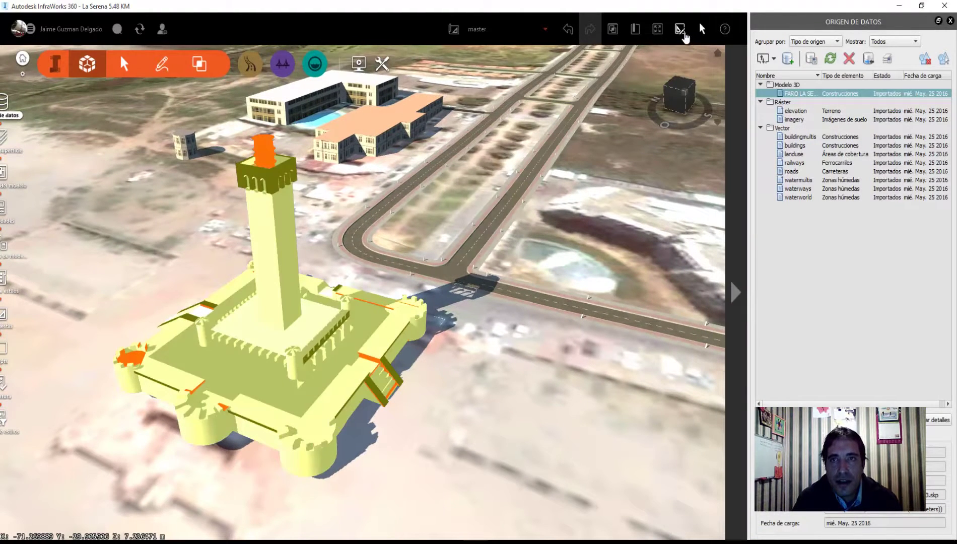
{"action": "left_click", "coordinate": [684, 34]}
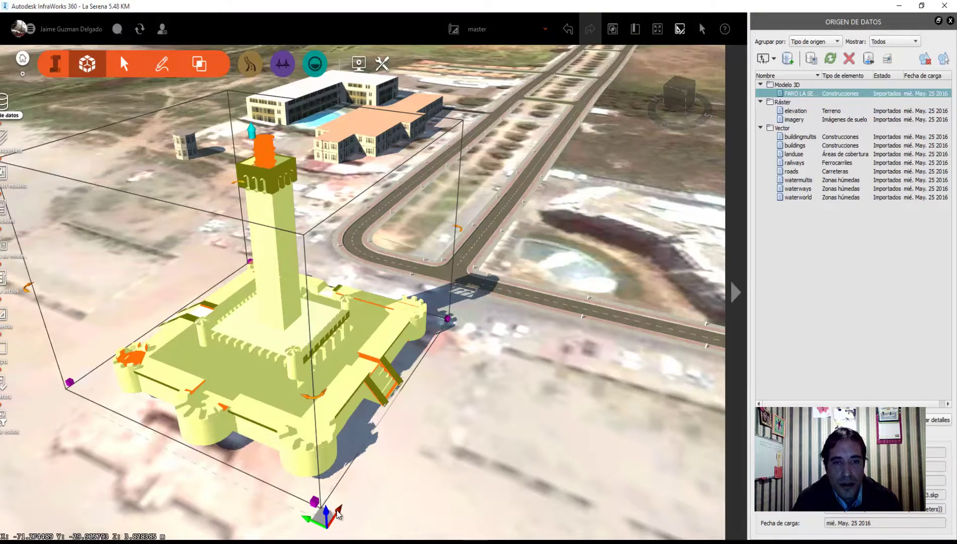
{"action": "left_click_drag", "start_coordinate": [340, 508], "coordinate": [335, 507]}
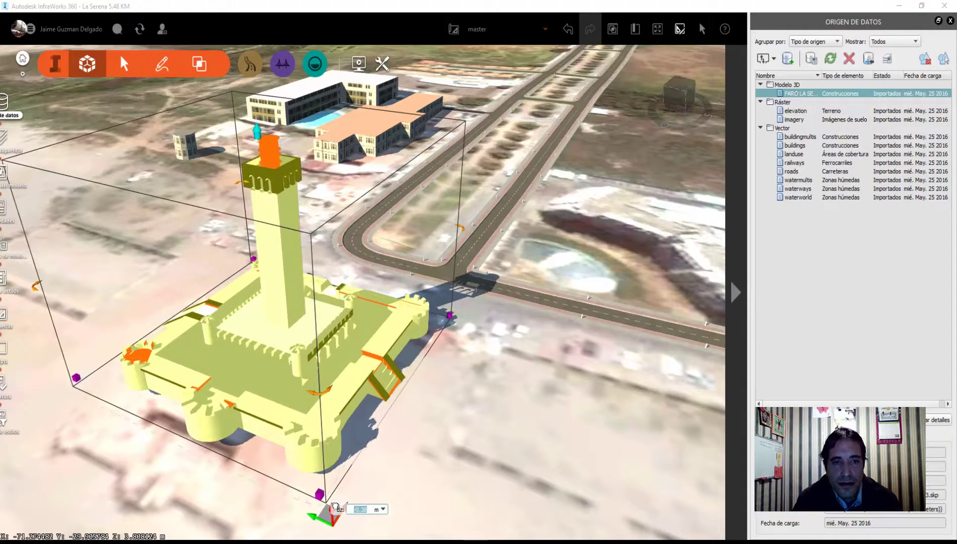
{"action": "mouse_move", "coordinate": [335, 507]}
{"action": "left_mouse_down"}
{"action": "mouse_move", "coordinate": [386, 471]}
{"action": "mouse_move", "coordinate": [378, 460]}
{"action": "left_mouse_up"}
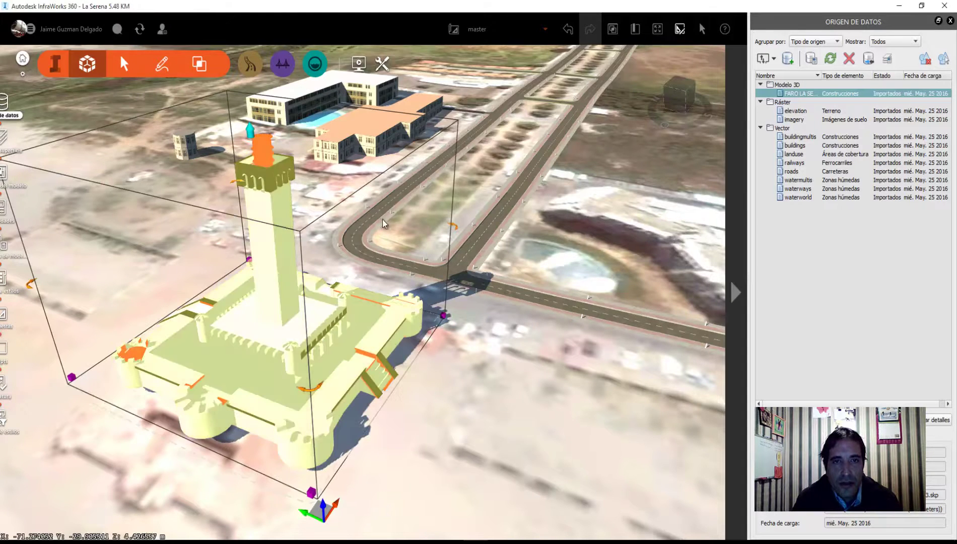
- Rotate the lighthouse about its vertical axis and scale it down to a smaller height
{"action": "left_click_drag", "start_coordinate": [454, 227], "coordinate": [311, 230]}
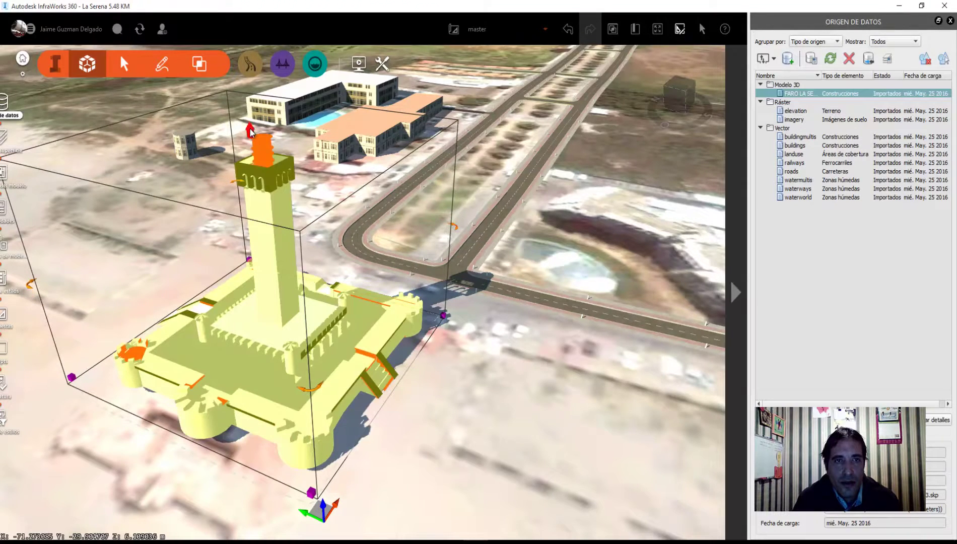
{"action": "left_click_drag", "start_coordinate": [250, 130], "coordinate": [259, 192]}
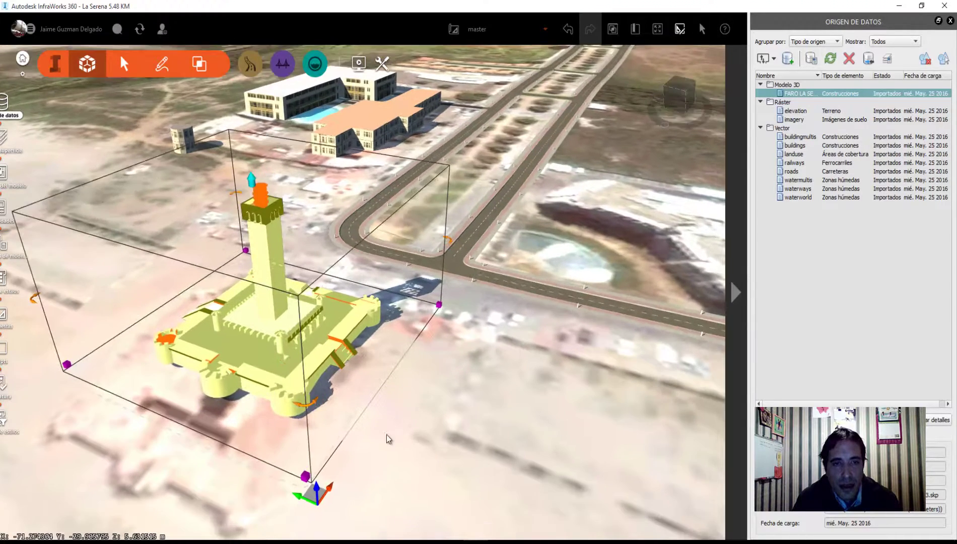
{"action": "scroll", "coordinate": [488, 310], "scroll_direction": "up", "scroll_amount": 2}
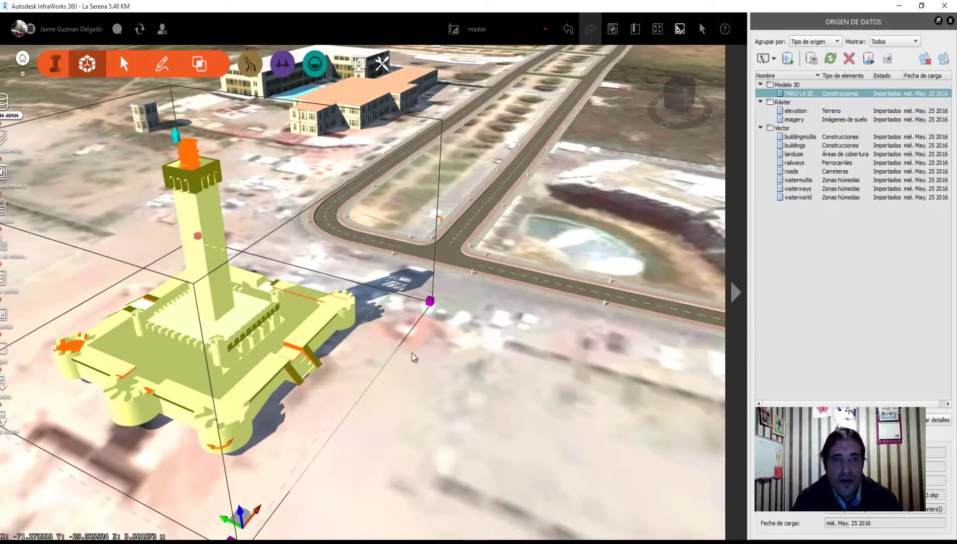
{"action": "scroll", "coordinate": [439, 375], "scroll_direction": "up", "scroll_amount": 3}
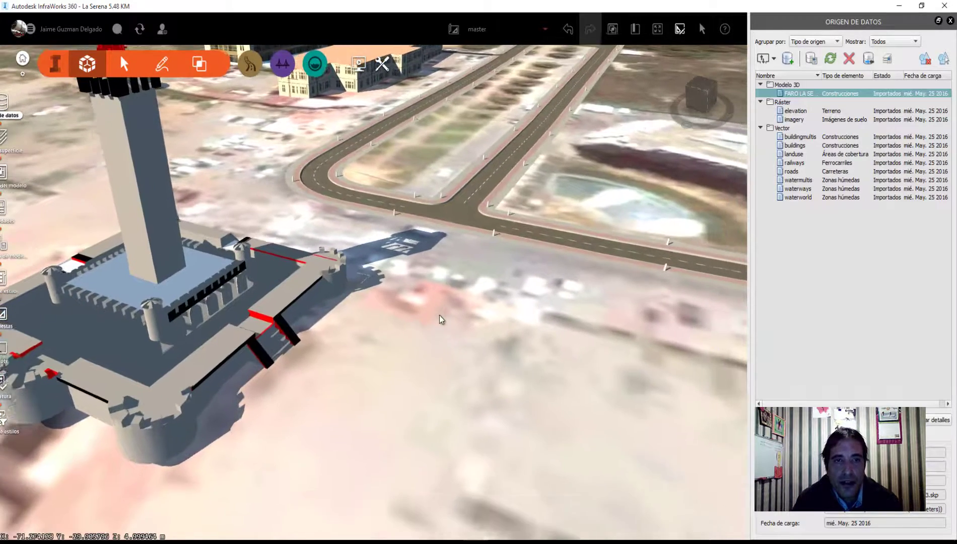
{"action": "mouse_move", "coordinate": [438, 316]}
{"action": "middle_mouse_down"}
{"action": "mouse_move", "coordinate": [390, 334]}
{"action": "mouse_move", "coordinate": [387, 308]}
{"action": "mouse_move", "coordinate": [342, 285]}
{"action": "middle_mouse_up"}
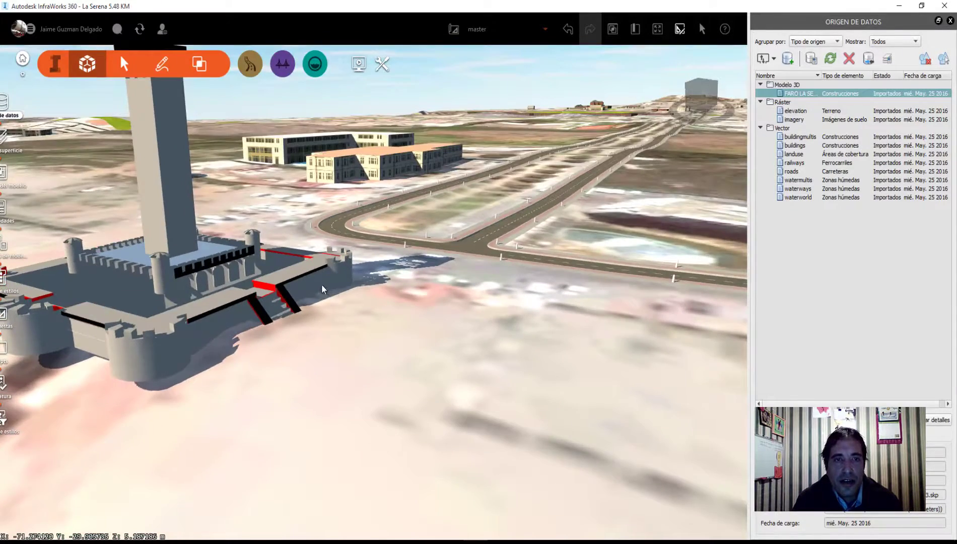
{"action": "scroll", "coordinate": [359, 320], "scroll_direction": "up", "scroll_amount": 3}
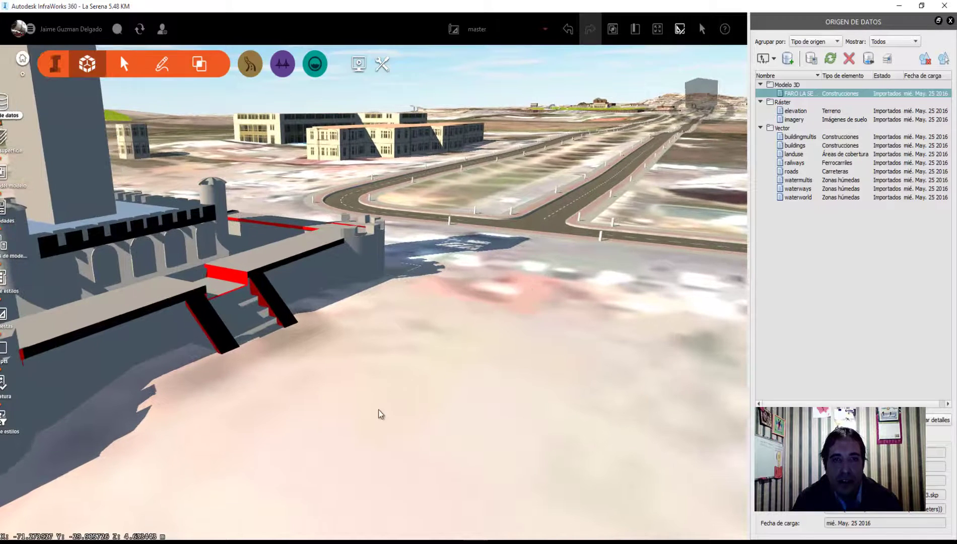
{"action": "middle_click_drag", "start_coordinate": [380, 412], "coordinate": [412, 329]}
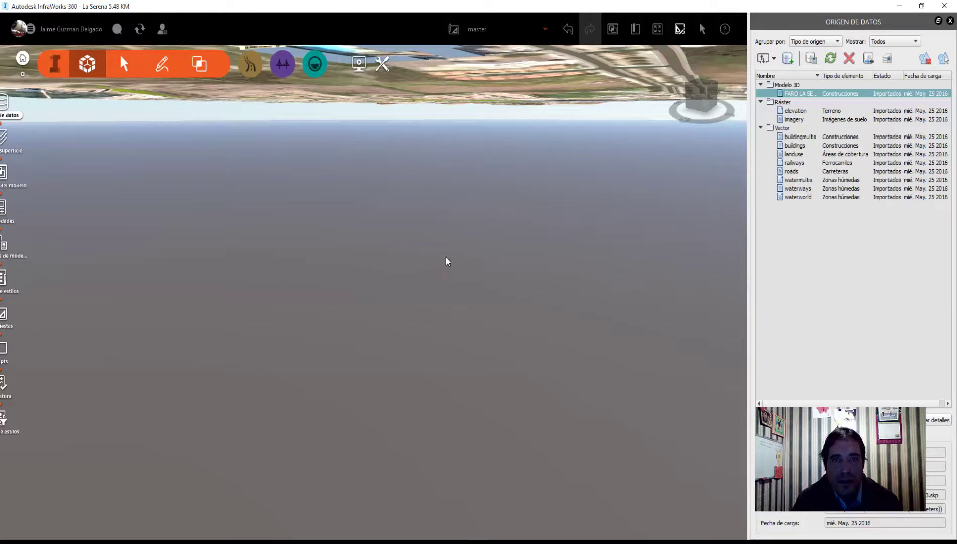
{"action": "mouse_move", "coordinate": [446, 257]}
{"action": "middle_mouse_down"}
{"action": "mouse_move", "coordinate": [465, 4]}
{"action": "mouse_move", "coordinate": [529, 354]}
{"action": "mouse_move", "coordinate": [542, 377]}
{"action": "mouse_move", "coordinate": [507, 387]}
{"action": "mouse_move", "coordinate": [456, 373]}
{"action": "mouse_move", "coordinate": [400, 420]}
{"action": "mouse_move", "coordinate": [311, 345]}
{"action": "mouse_move", "coordinate": [447, 307]}
{"action": "middle_mouse_up"}
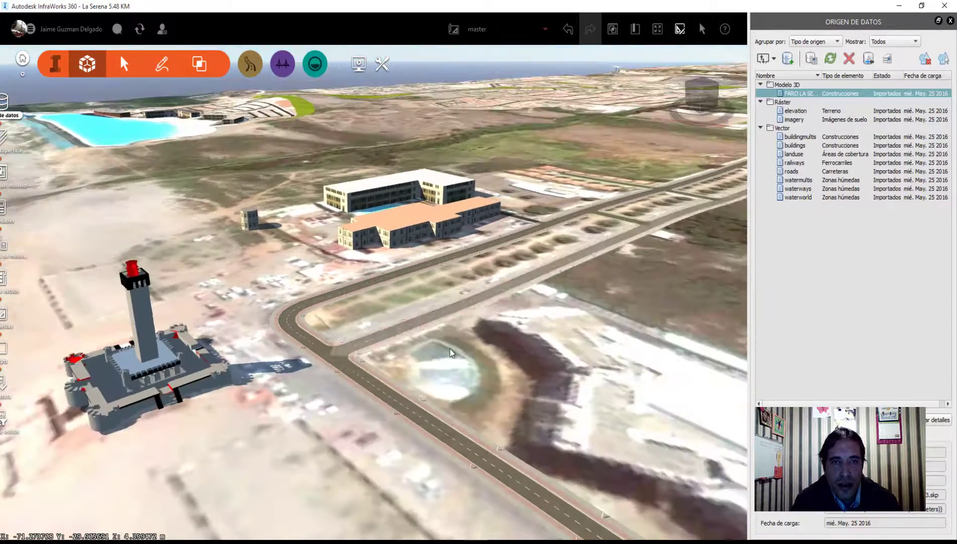
{"action": "middle_click_drag", "start_coordinate": [404, 378], "coordinate": [358, 389]}
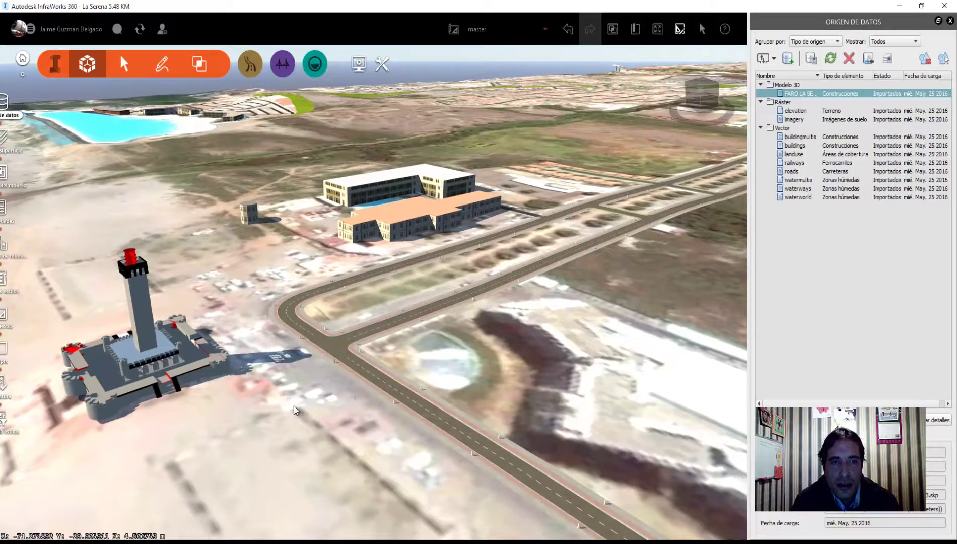
{"action": "mouse_move", "coordinate": [293, 406]}
{"action": "middle_mouse_down"}
{"action": "mouse_move", "coordinate": [445, 334]}
{"action": "mouse_move", "coordinate": [296, 382]}
{"action": "middle_mouse_up"}
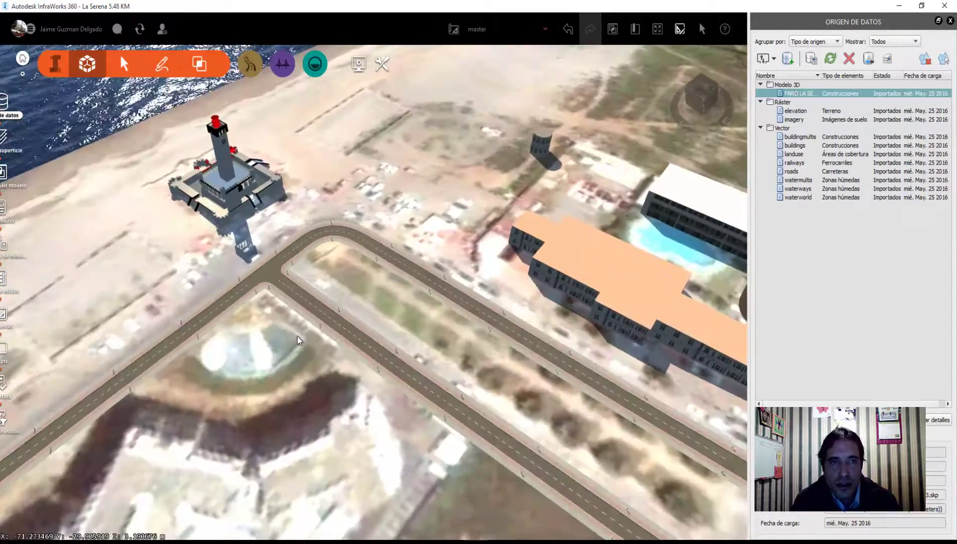
{"action": "mouse_move", "coordinate": [296, 335]}
{"action": "middle_mouse_down"}
{"action": "mouse_move", "coordinate": [288, 334]}
{"action": "mouse_move", "coordinate": [489, 383]}
{"action": "mouse_move", "coordinate": [292, 368]}
{"action": "middle_mouse_up"}
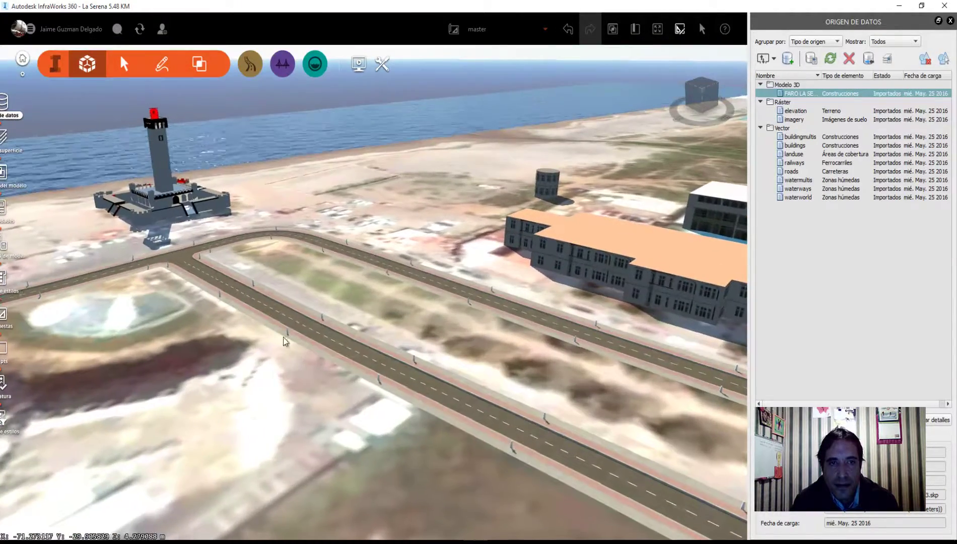
{"action": "scroll", "coordinate": [192, 263], "scroll_direction": "up", "scroll_amount": 2}
{"action": "scroll", "coordinate": [202, 334], "scroll_direction": "up", "scroll_amount": 2}
{"action": "mouse_move", "coordinate": [202, 334]}
{"action": "middle_mouse_down"}
{"action": "mouse_move", "coordinate": [271, 367]}
{"action": "mouse_move", "coordinate": [463, 353]}
{"action": "mouse_move", "coordinate": [412, 257]}
{"action": "mouse_move", "coordinate": [427, 214]}
{"action": "mouse_move", "coordinate": [470, 327]}
{"action": "mouse_move", "coordinate": [489, 335]}
{"action": "mouse_move", "coordinate": [493, 243]}
{"action": "mouse_move", "coordinate": [483, 164]}
{"action": "mouse_move", "coordinate": [457, 110]}
{"action": "mouse_move", "coordinate": [440, 229]}
{"action": "mouse_move", "coordinate": [422, 198]}
{"action": "middle_mouse_up"}
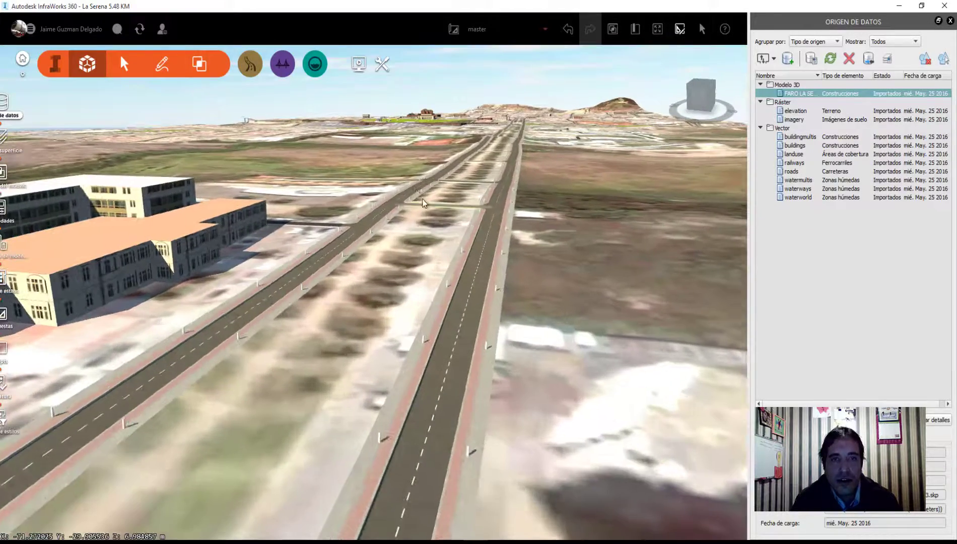
{"action": "mouse_move", "coordinate": [463, 257]}
{"action": "middle_mouse_down"}
{"action": "mouse_move", "coordinate": [505, 359]}
{"action": "mouse_move", "coordinate": [373, 401]}
{"action": "mouse_move", "coordinate": [351, 271]}
{"action": "middle_mouse_up"}
{"action": "mouse_move", "coordinate": [433, 320]}
{"action": "middle_mouse_down"}
{"action": "mouse_move", "coordinate": [427, 312]}
{"action": "mouse_move", "coordinate": [384, 342]}
{"action": "middle_mouse_up"}
{"action": "scroll", "coordinate": [384, 342], "scroll_direction": "down", "scroll_amount": 3}
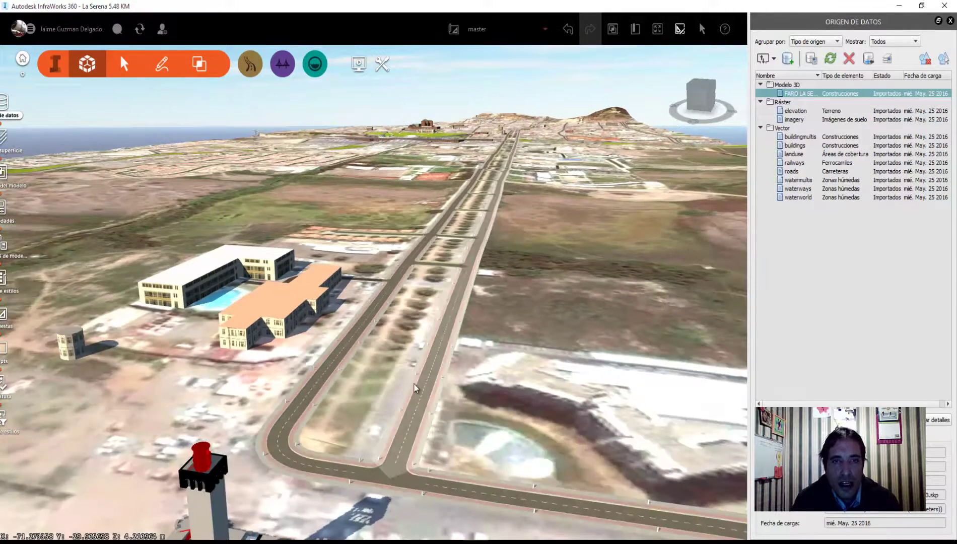
{"action": "mouse_move", "coordinate": [500, 369]}
{"action": "middle_mouse_down"}
{"action": "mouse_move", "coordinate": [444, 409]}
{"action": "mouse_move", "coordinate": [311, 425]}
{"action": "mouse_move", "coordinate": [494, 398]}
{"action": "mouse_move", "coordinate": [482, 404]}
{"action": "mouse_move", "coordinate": [485, 393]}
{"action": "middle_mouse_up"}
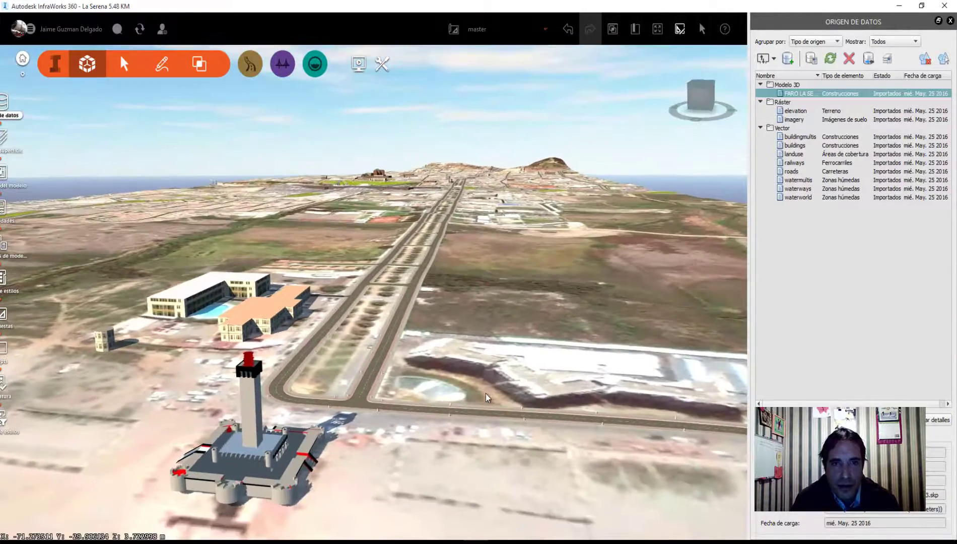
{"action": "scroll", "coordinate": [256, 446], "scroll_direction": "up", "scroll_amount": 2}
{"action": "scroll", "coordinate": [326, 337], "scroll_direction": "up", "scroll_amount": 2}
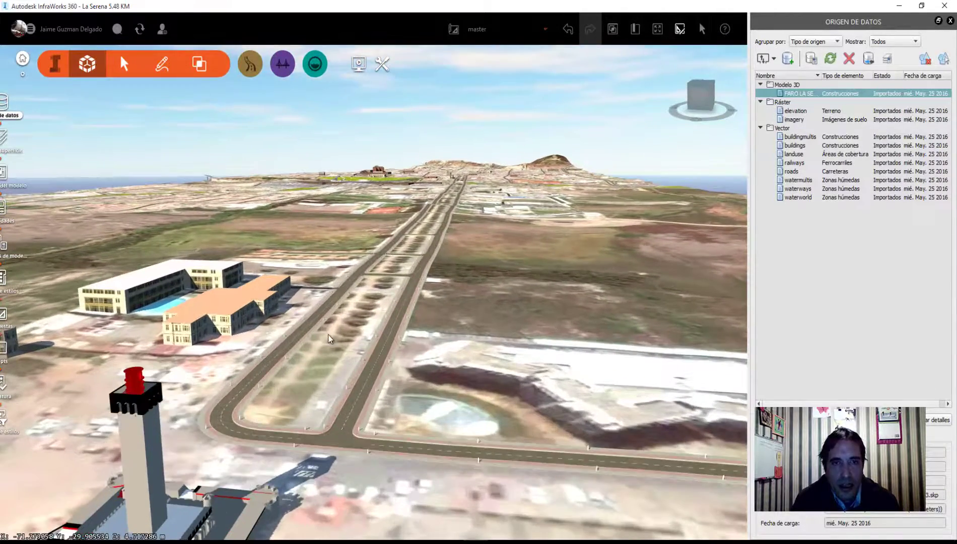
{"action": "scroll", "coordinate": [391, 336], "scroll_direction": "down", "scroll_amount": 2}
{"action": "scroll", "coordinate": [310, 321], "scroll_direction": "down", "scroll_amount": 2}
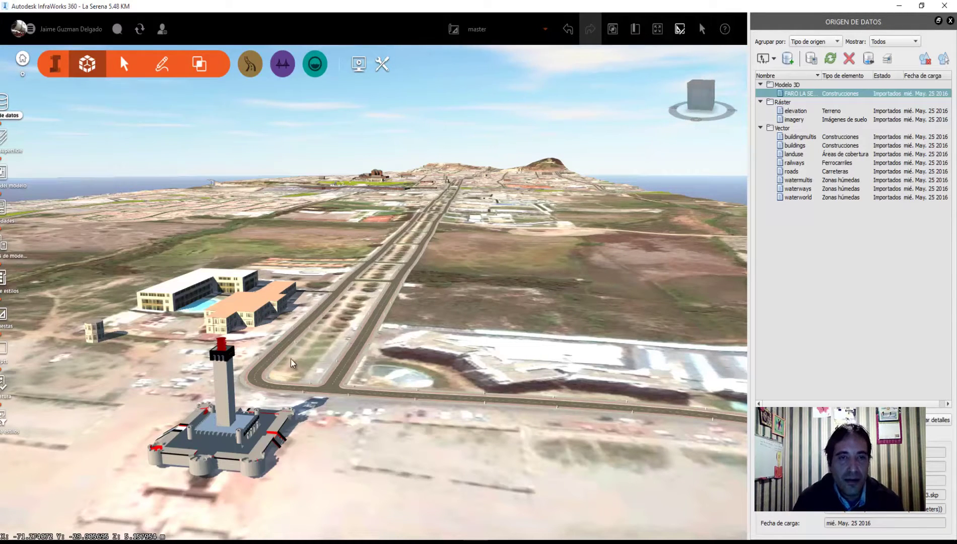
{"action": "scroll", "coordinate": [290, 359], "scroll_direction": "up", "scroll_amount": 1}
{"action": "scroll", "coordinate": [307, 358], "scroll_direction": "up", "scroll_amount": 1}
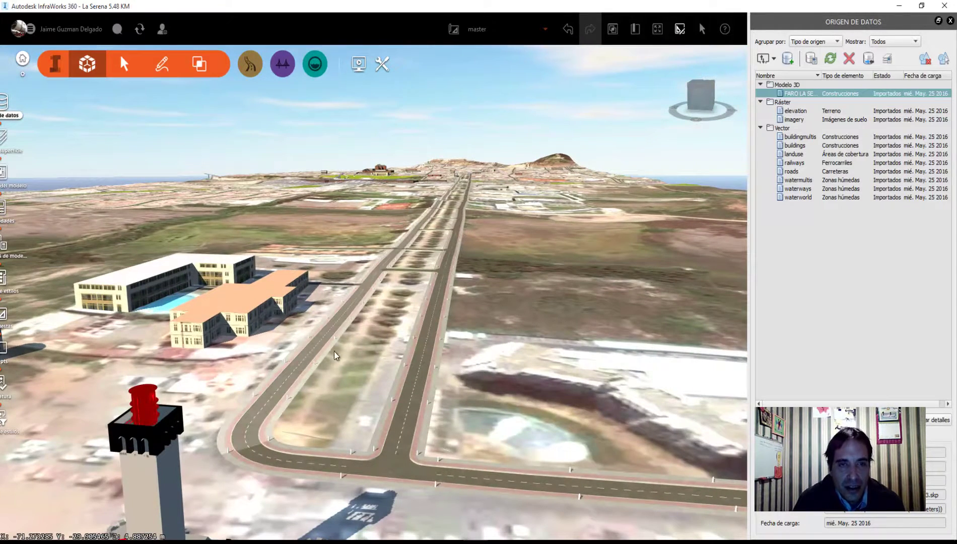
{"action": "scroll", "coordinate": [320, 360], "scroll_direction": "down", "scroll_amount": 1}
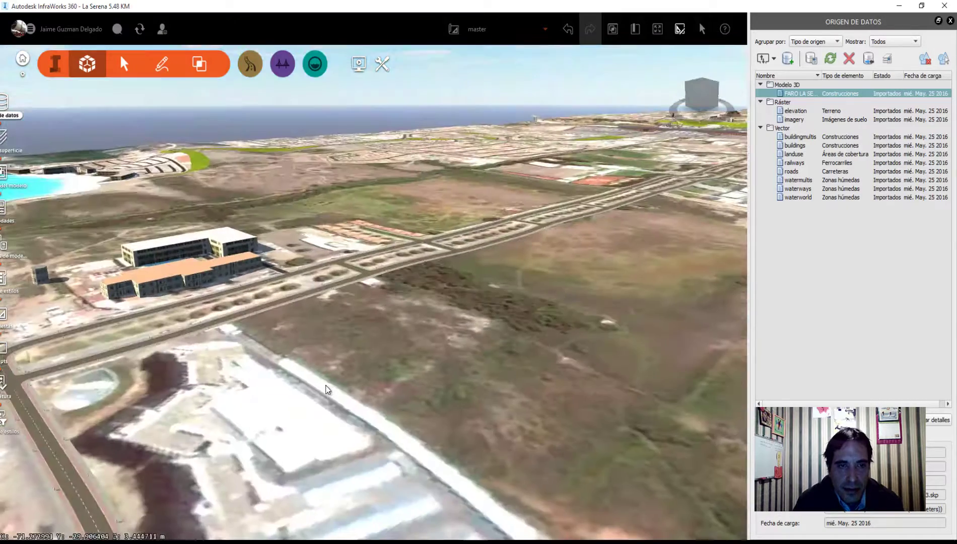
{"action": "mouse_move", "coordinate": [320, 360]}
{"action": "middle_mouse_down"}
{"action": "mouse_move", "coordinate": [254, 377]}
{"action": "mouse_move", "coordinate": [412, 354]}
{"action": "mouse_move", "coordinate": [301, 350]}
{"action": "middle_mouse_up"}
{"action": "scroll", "coordinate": [300, 350], "scroll_direction": "up", "scroll_amount": 1}
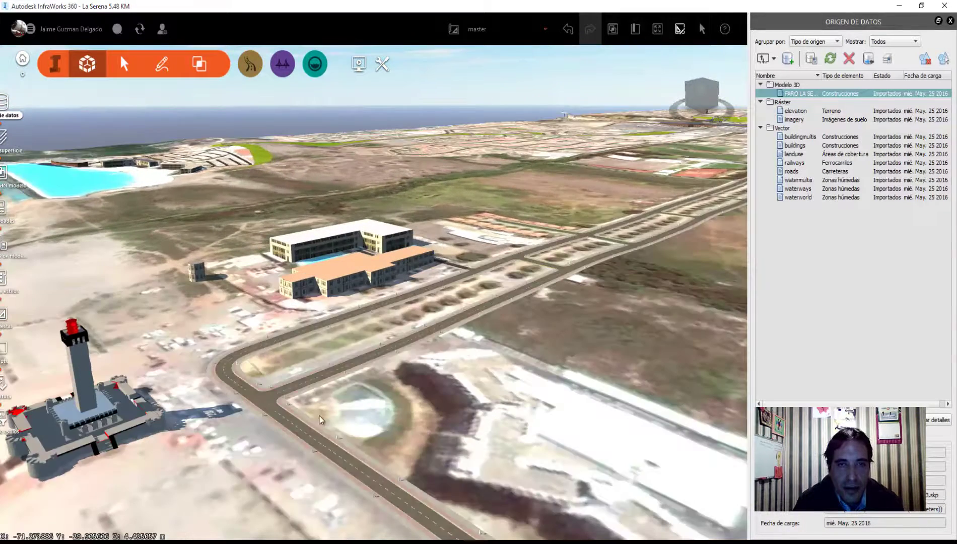
{"action": "middle_click_drag", "start_coordinate": [399, 394], "coordinate": [511, 396]}
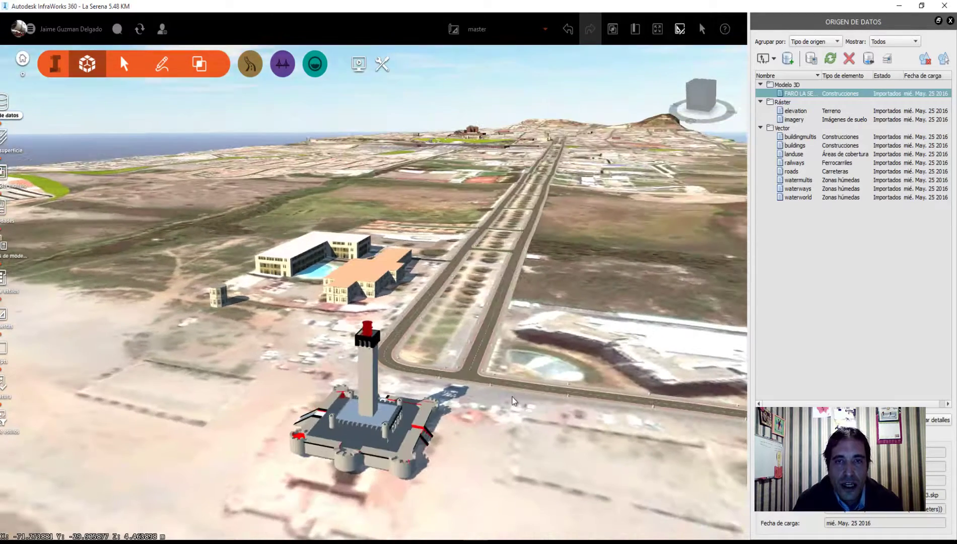
{"action": "scroll", "coordinate": [504, 402], "scroll_direction": "up", "scroll_amount": 1}
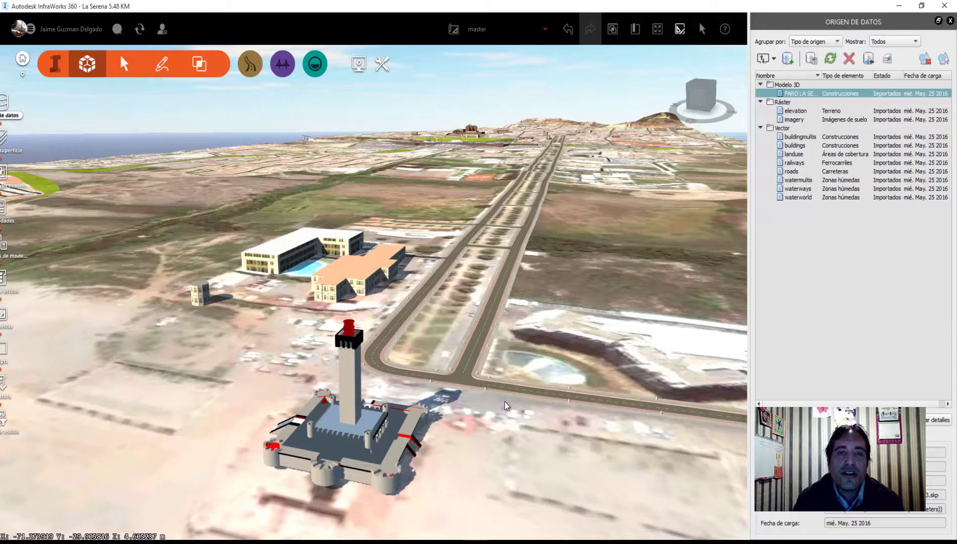
{"action": "scroll", "coordinate": [443, 344], "scroll_direction": "up", "scroll_amount": 2}
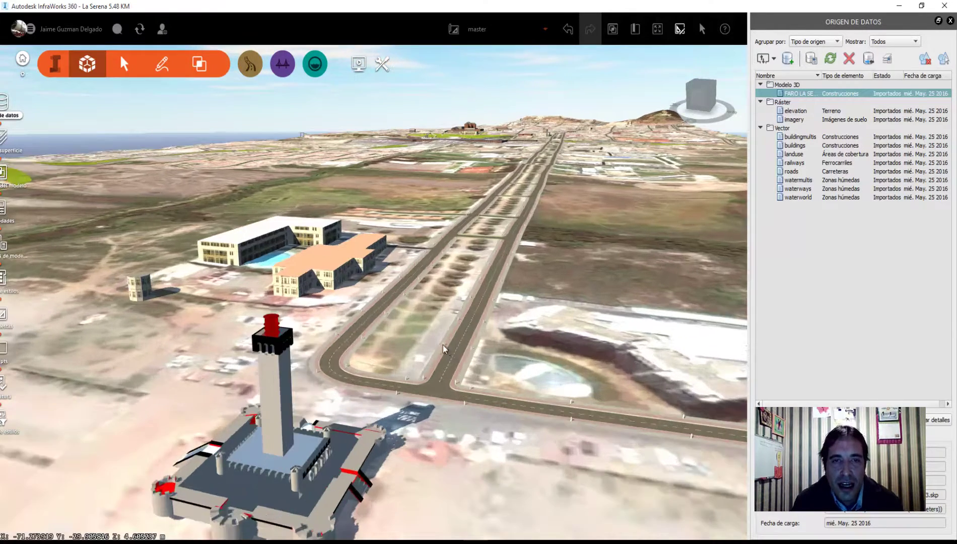
{"action": "middle_click_drag", "start_coordinate": [430, 334], "coordinate": [453, 319]}
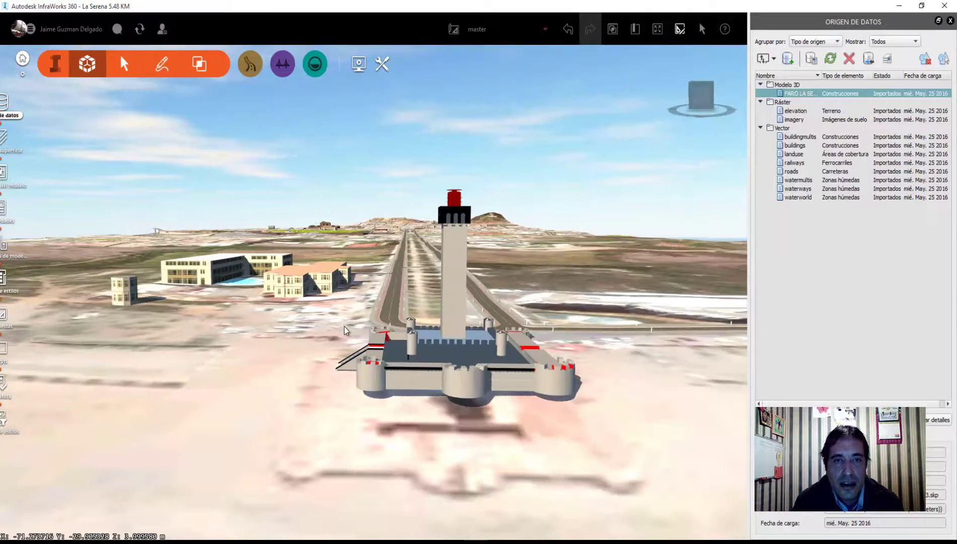
{"action": "mouse_move", "coordinate": [436, 368]}
{"action": "middle_mouse_down"}
{"action": "mouse_move", "coordinate": [538, 421]}
{"action": "mouse_move", "coordinate": [416, 391]}
{"action": "mouse_move", "coordinate": [521, 363]}
{"action": "middle_mouse_up"}
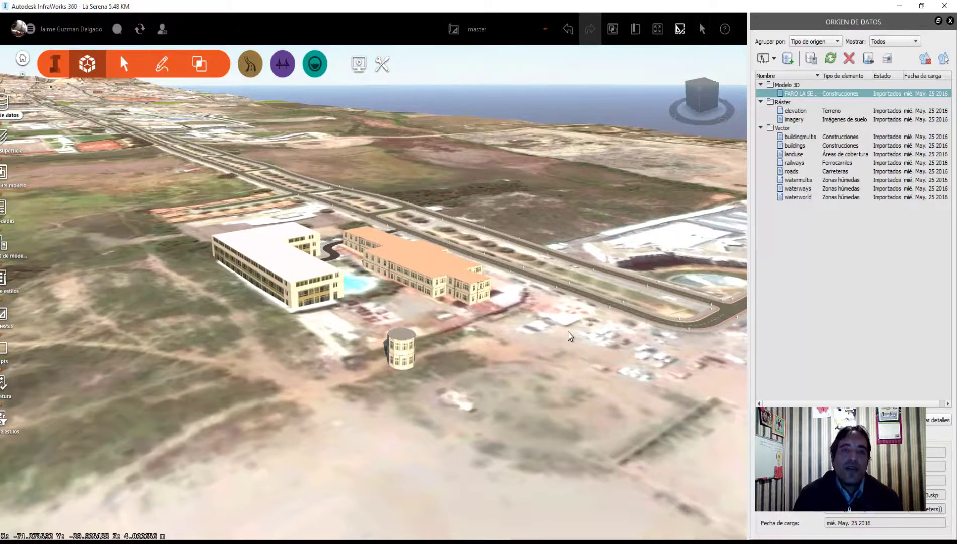
{"action": "scroll", "coordinate": [567, 331], "scroll_direction": "down", "scroll_amount": 2}
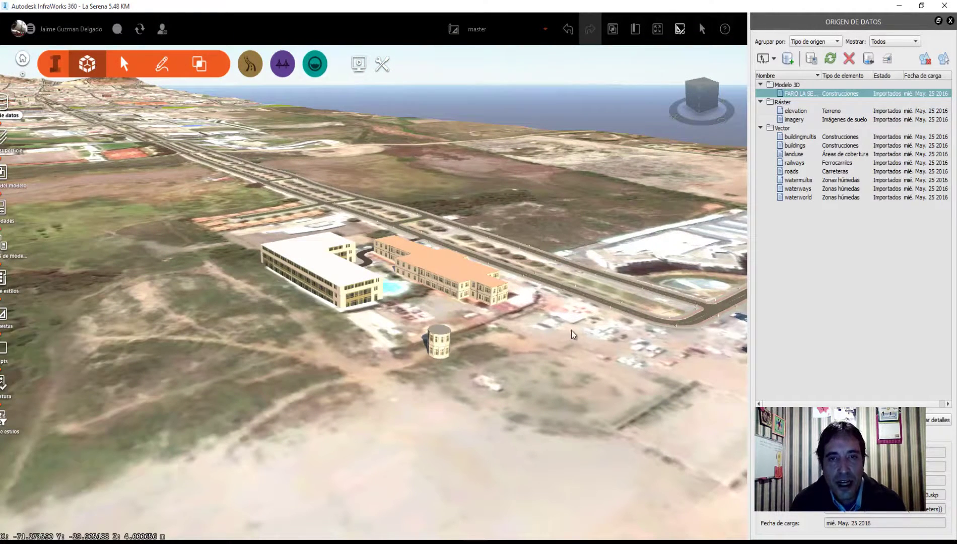
{"action": "mouse_move", "coordinate": [572, 330]}
{"action": "left_mouse_down"}
{"action": "mouse_move", "coordinate": [404, 402]}
{"action": "mouse_move", "coordinate": [305, 406]}
{"action": "mouse_move", "coordinate": [325, 384]}
{"action": "left_mouse_up"}
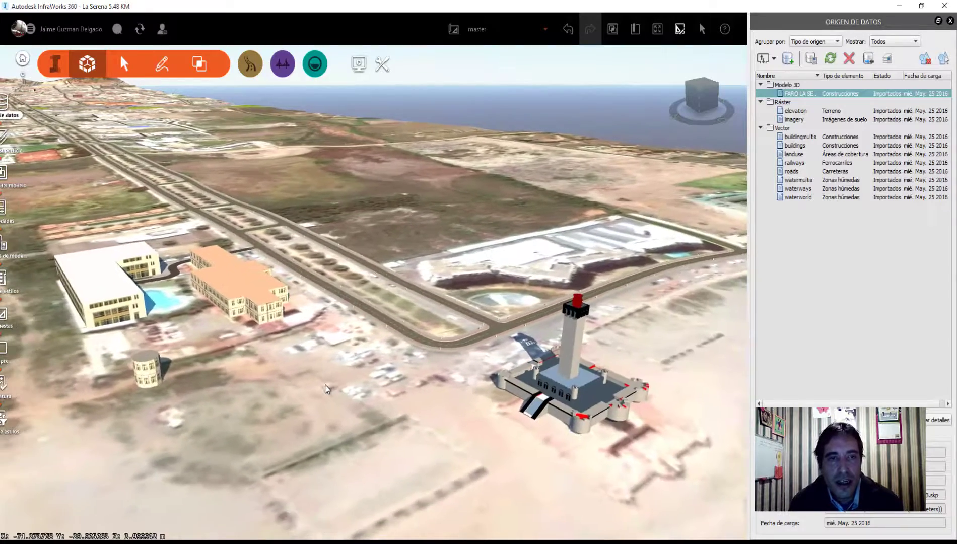
{"action": "scroll", "coordinate": [360, 388], "scroll_direction": "up", "scroll_amount": 1}
{"action": "scroll", "coordinate": [401, 413], "scroll_direction": "up", "scroll_amount": 1}
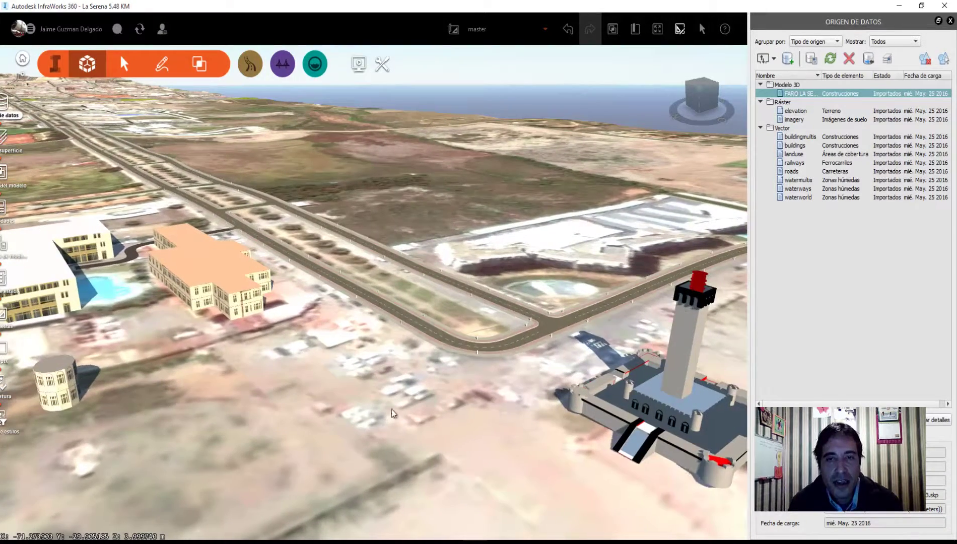
{"action": "mouse_move", "coordinate": [391, 409]}
{"action": "left_mouse_down", "text": "shift"}
{"action": "mouse_move", "coordinate": [312, 389]}
{"action": "mouse_move", "coordinate": [299, 360]}
{"action": "left_mouse_up", "text": "shift"}
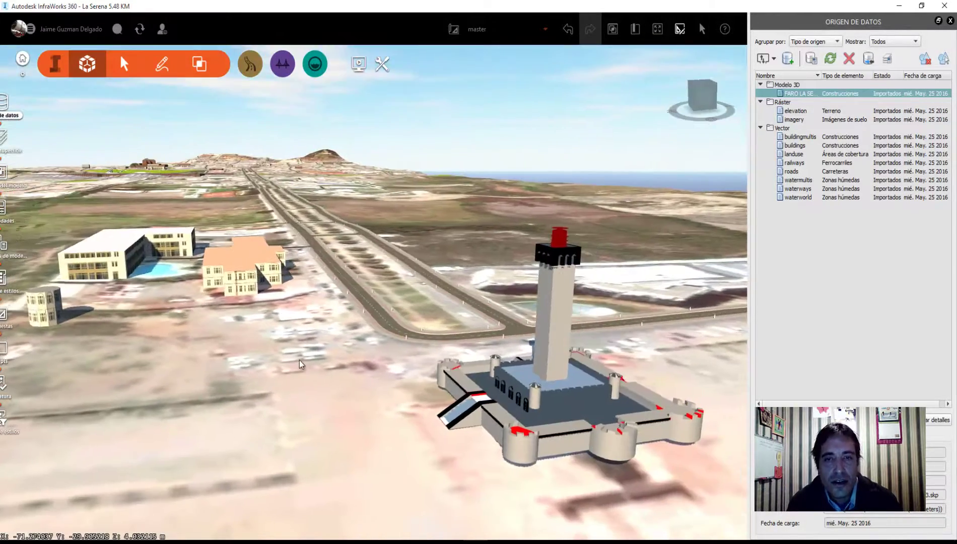
{"action": "scroll", "coordinate": [299, 360], "scroll_direction": "up", "scroll_amount": 1}
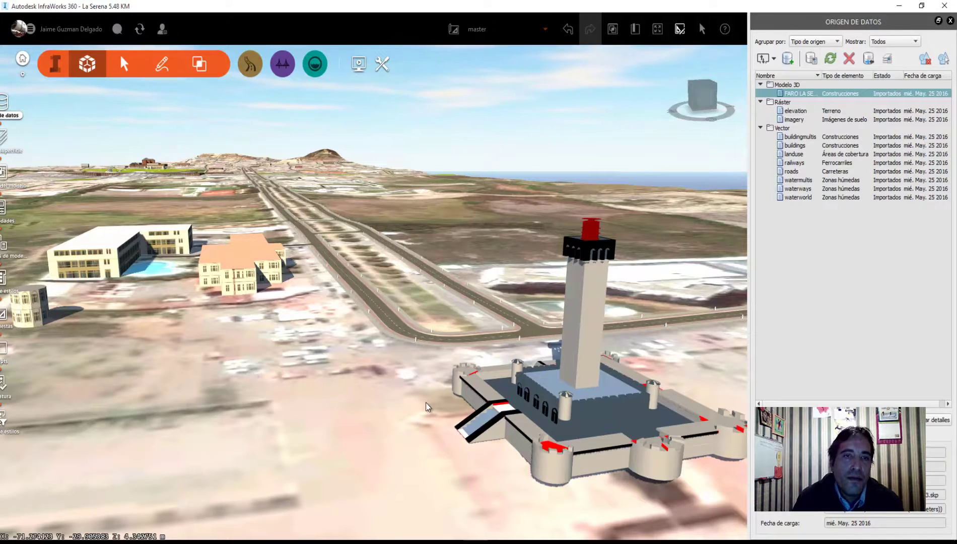
{"action": "scroll", "coordinate": [418, 405], "scroll_direction": "down", "scroll_amount": 3}
{"action": "mouse_move", "coordinate": [351, 379]}
{"action": "left_mouse_down"}
{"action": "mouse_move", "coordinate": [384, 407]}
{"action": "mouse_move", "coordinate": [378, 433]}
{"action": "left_mouse_up"}
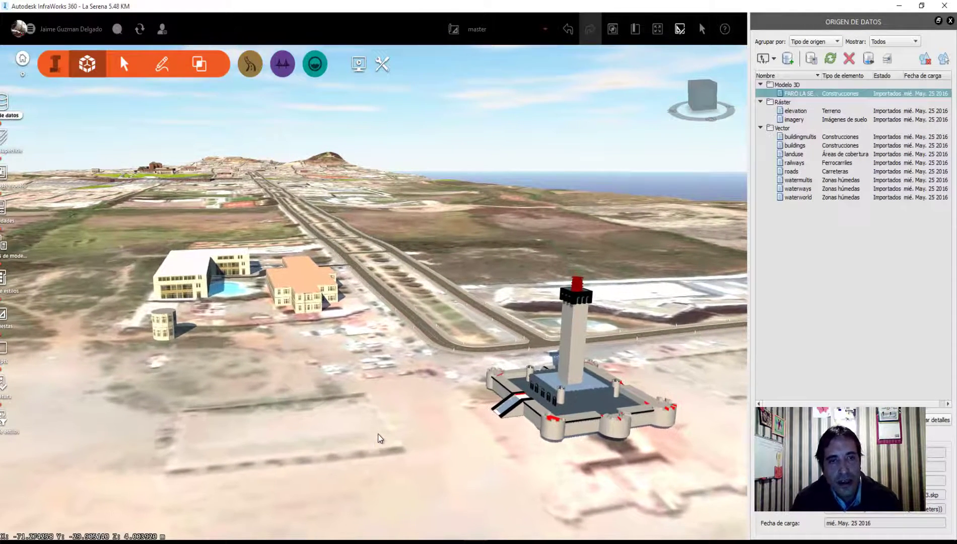